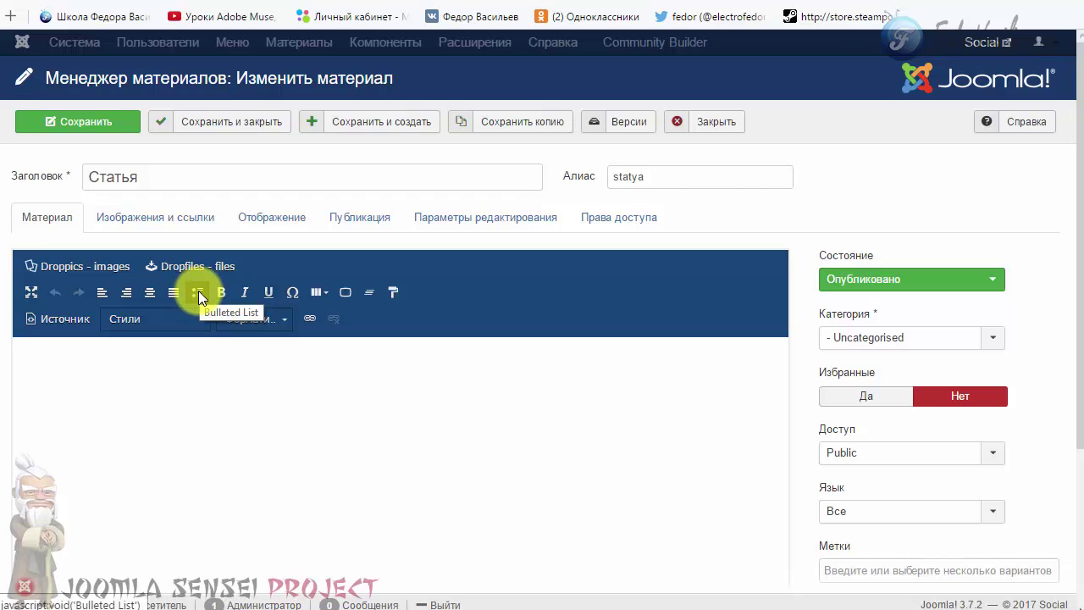
- Expand the article editor to full screen and restore it to normal size
left_click(29, 293)
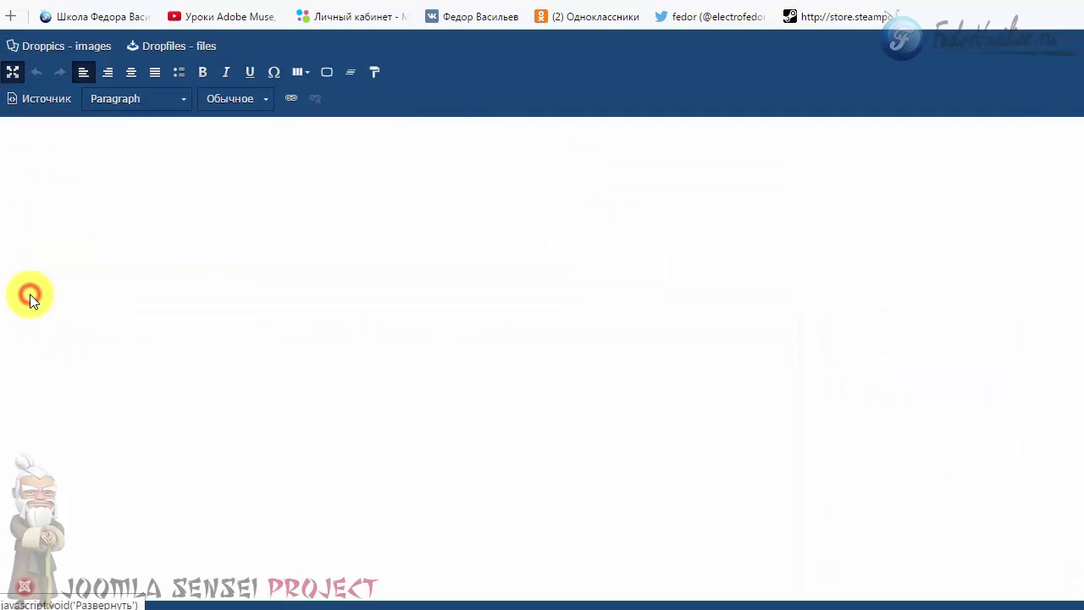
left_click(11, 76)
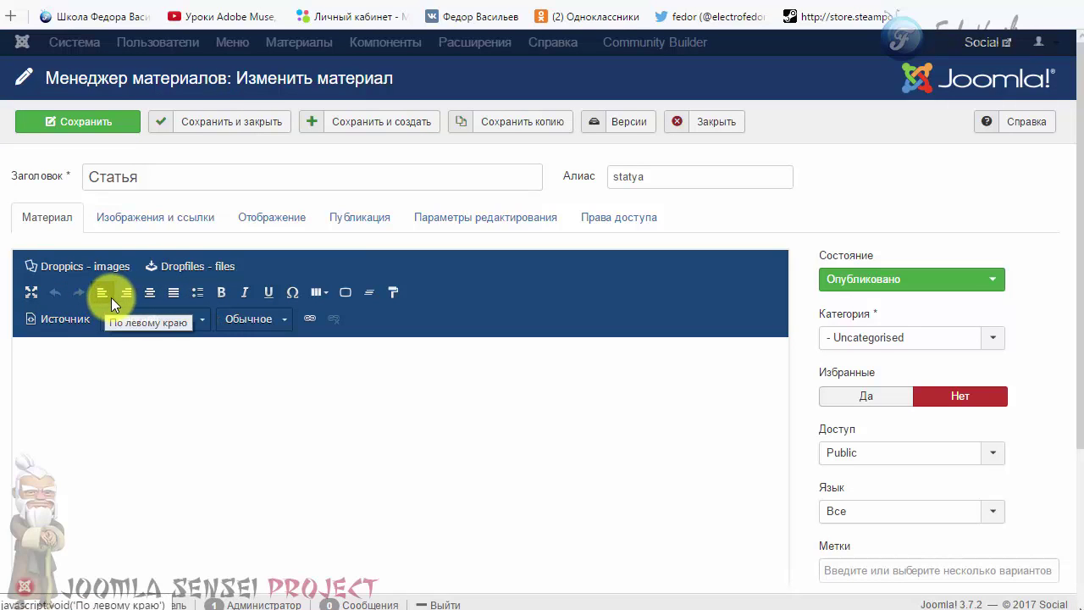
- Start a bulleted list in the article and choose the Checkbox Checked icon for its items
left_click(193, 293)
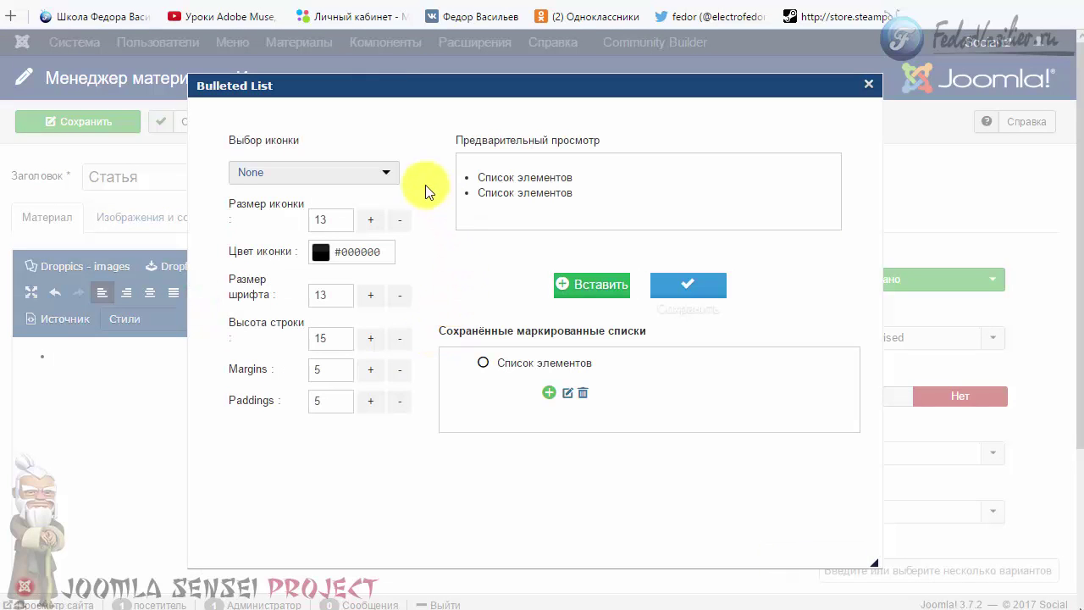
left_click(381, 174)
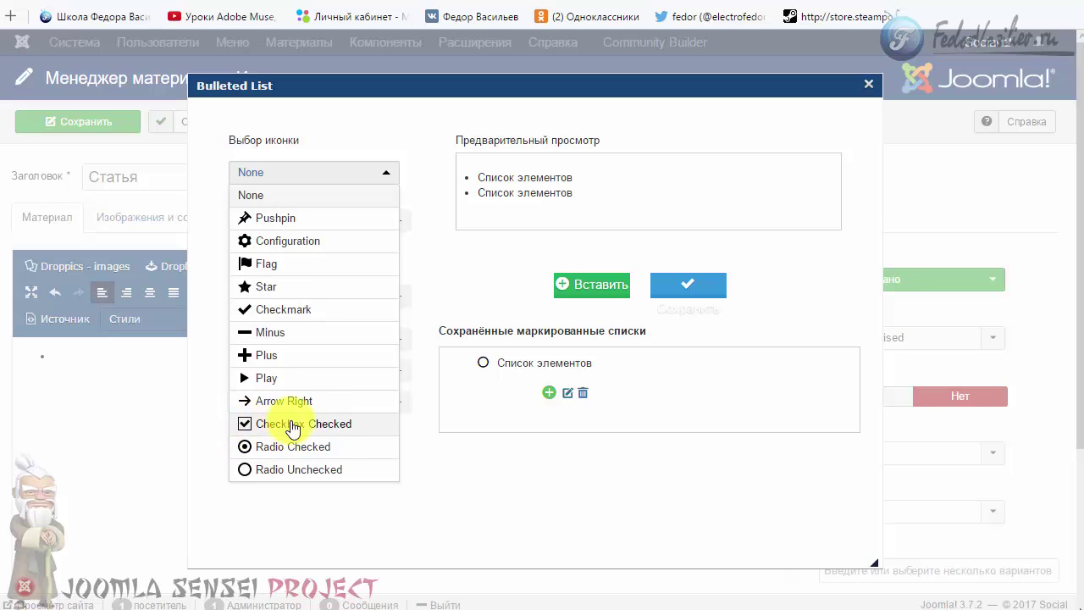
left_click(337, 431)
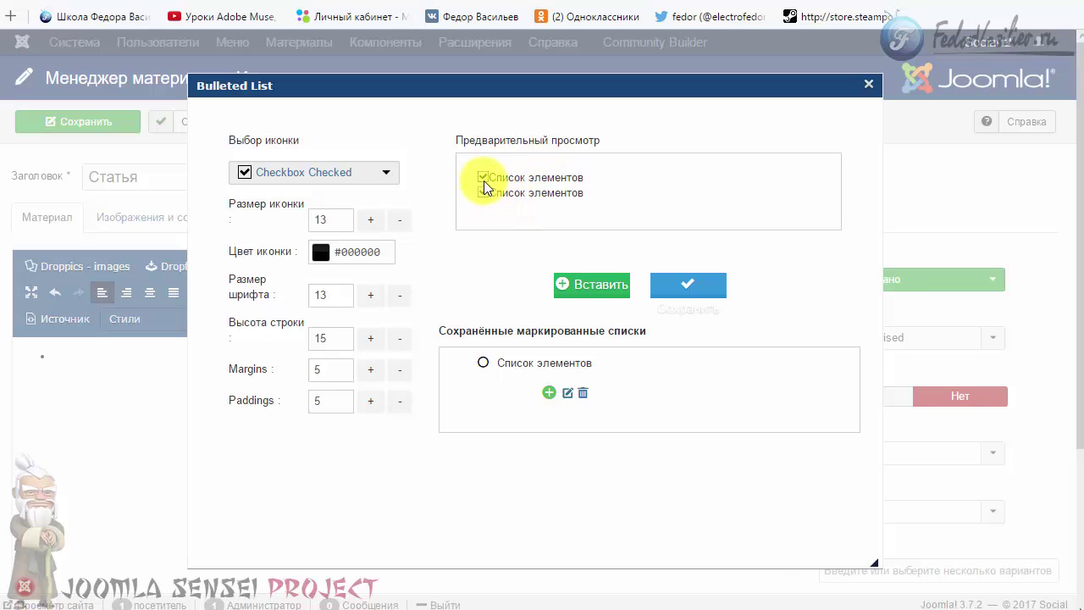
left_click_drag(592, 180, 491, 179)
left_click_drag(595, 194, 497, 219)
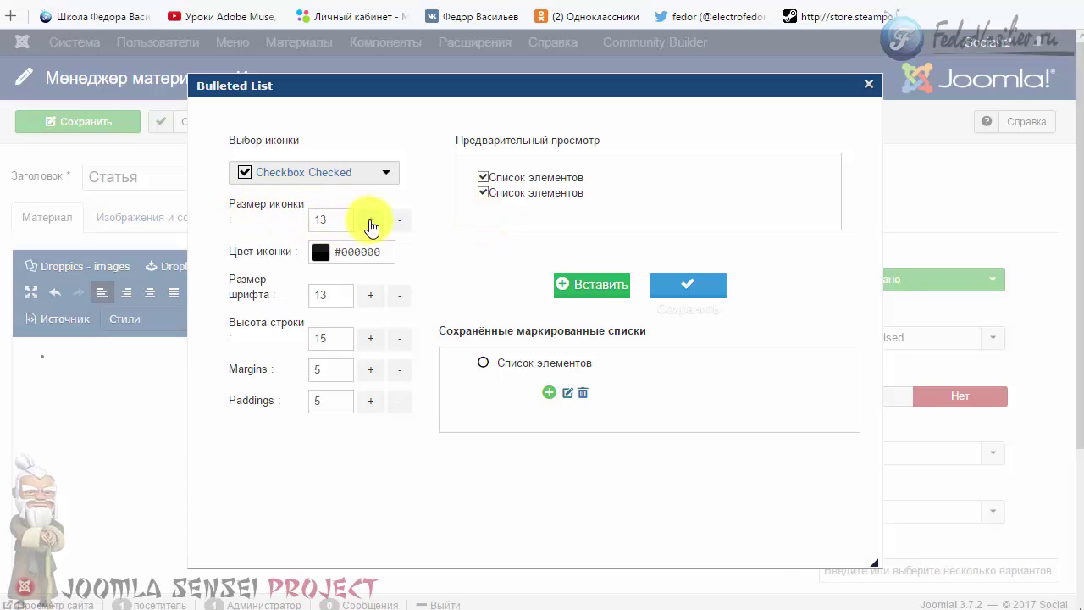
- Set the bulleted list's icon size to 30
left_click_drag(329, 221, 315, 221)
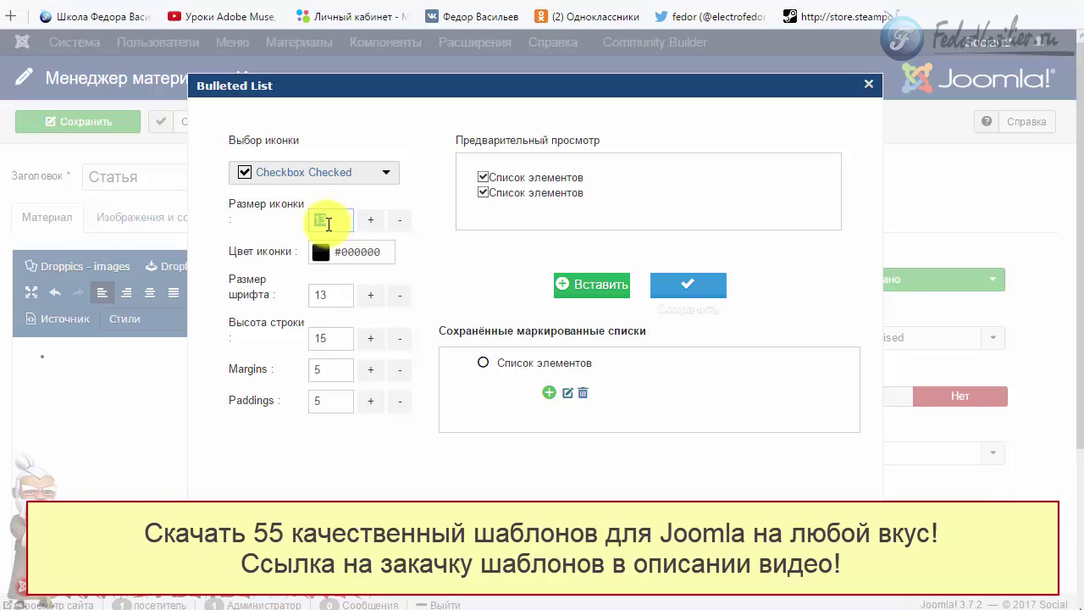
key("BackSpace")
type("15")
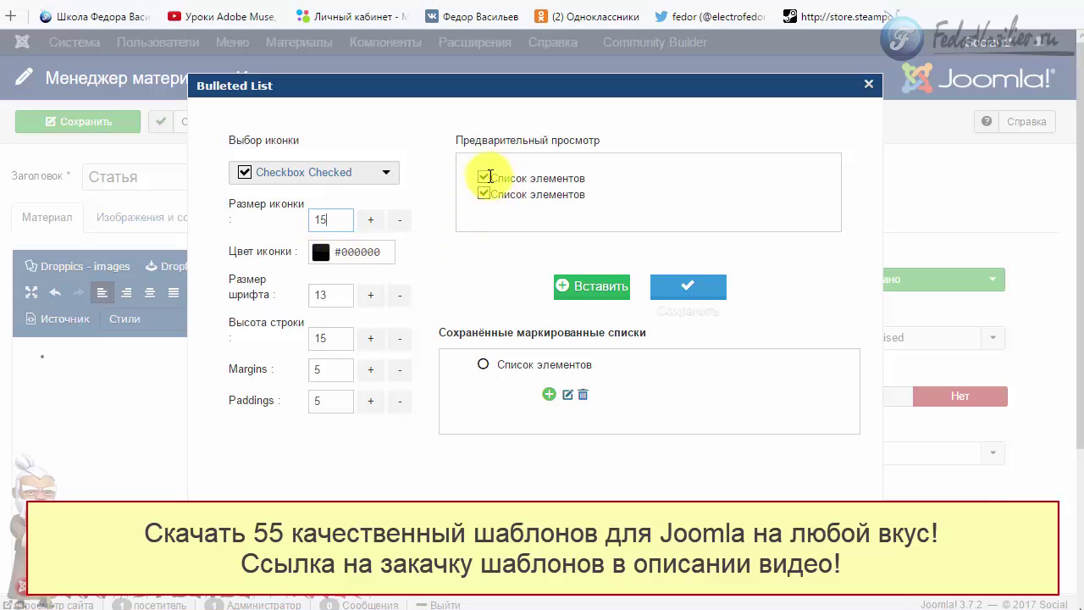
left_click(372, 221)
left_click(372, 221)
left_click(375, 222)
left_click(375, 222)
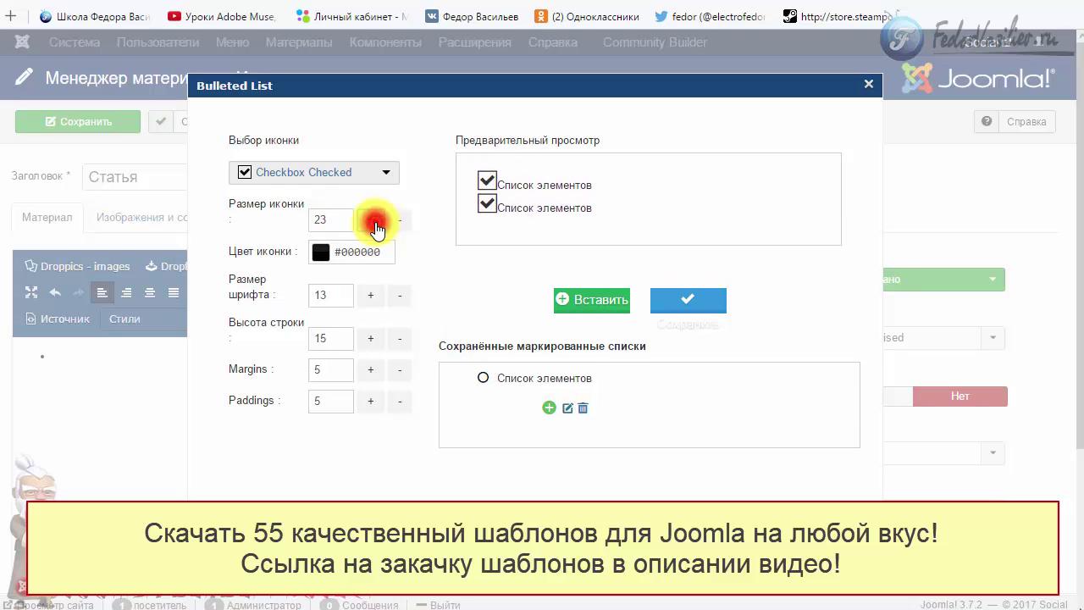
left_click(375, 221)
left_click(375, 222)
left_click(375, 224)
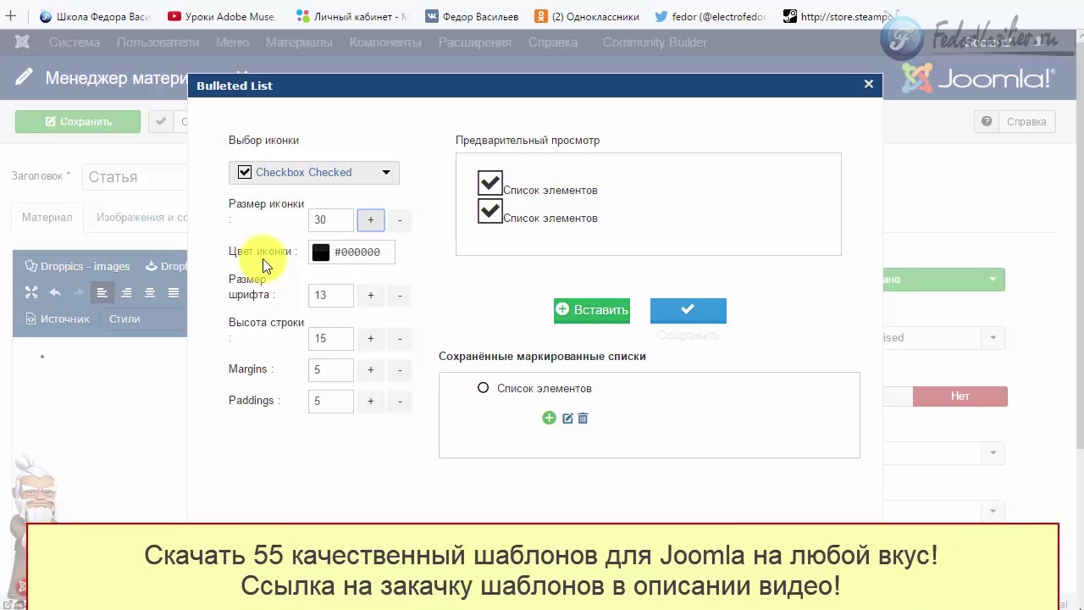
- Set the list's icon colour to green #189e00 and its font size to 30
left_click(323, 257)
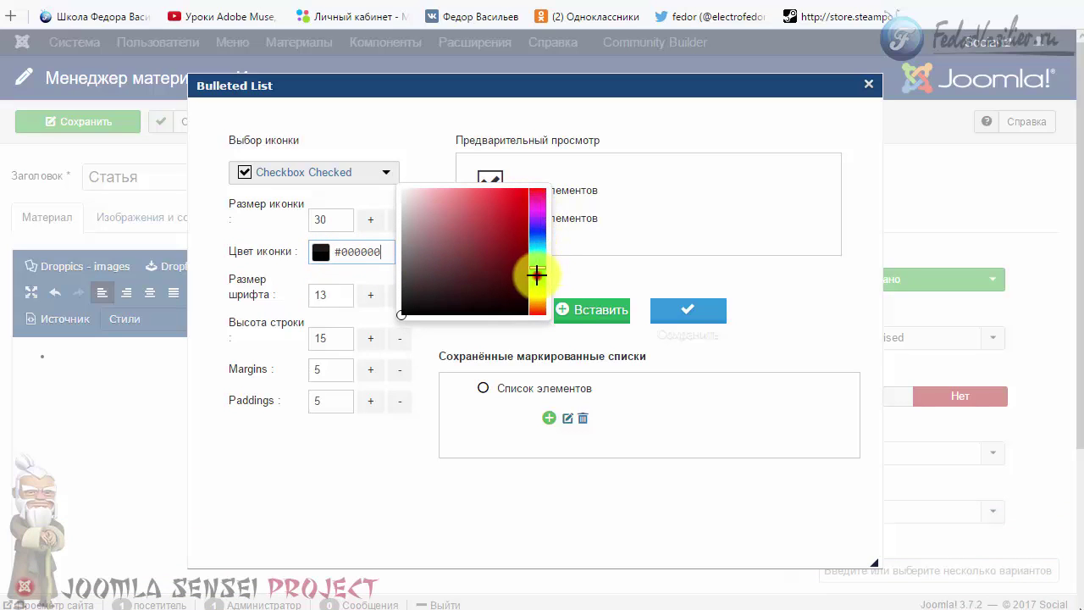
left_click(537, 274)
left_click(526, 236)
left_click(436, 163)
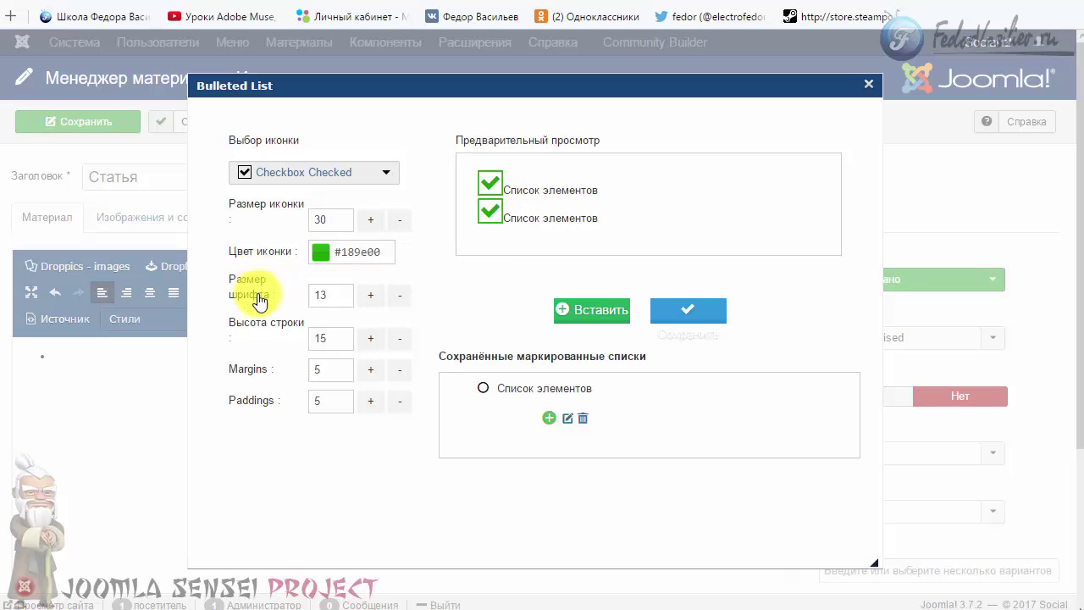
left_click_drag(341, 296, 302, 308)
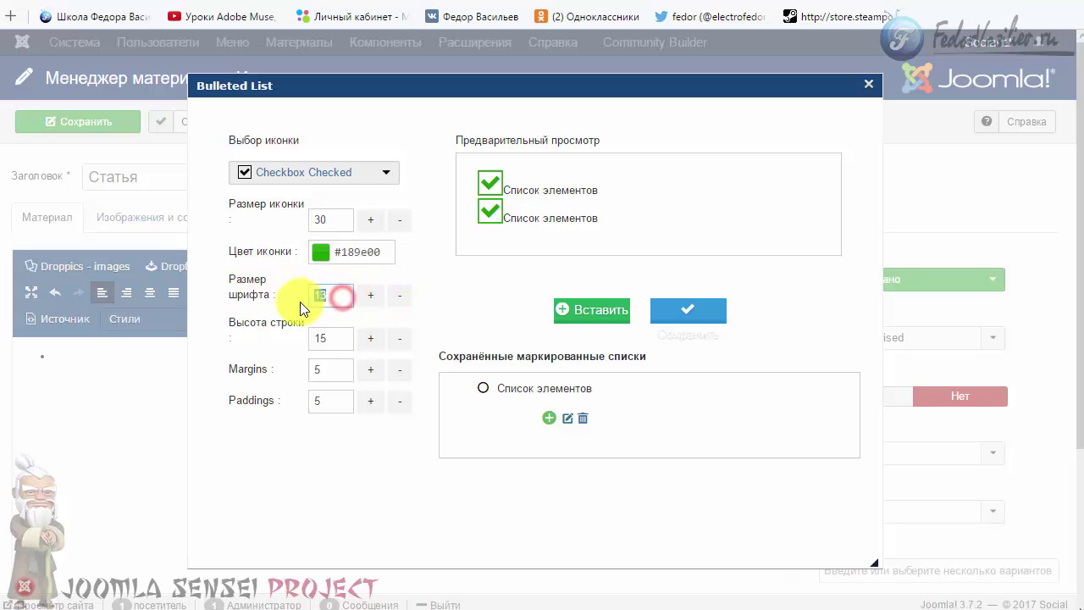
type("30")
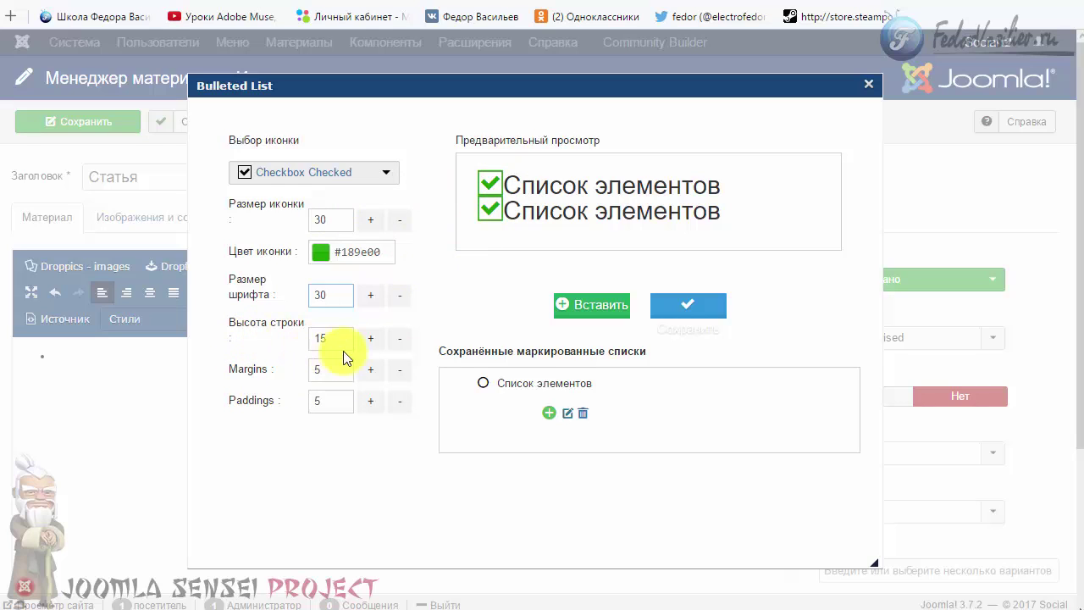
- Set the list's line height to 38
left_click(371, 339)
left_click(371, 339)
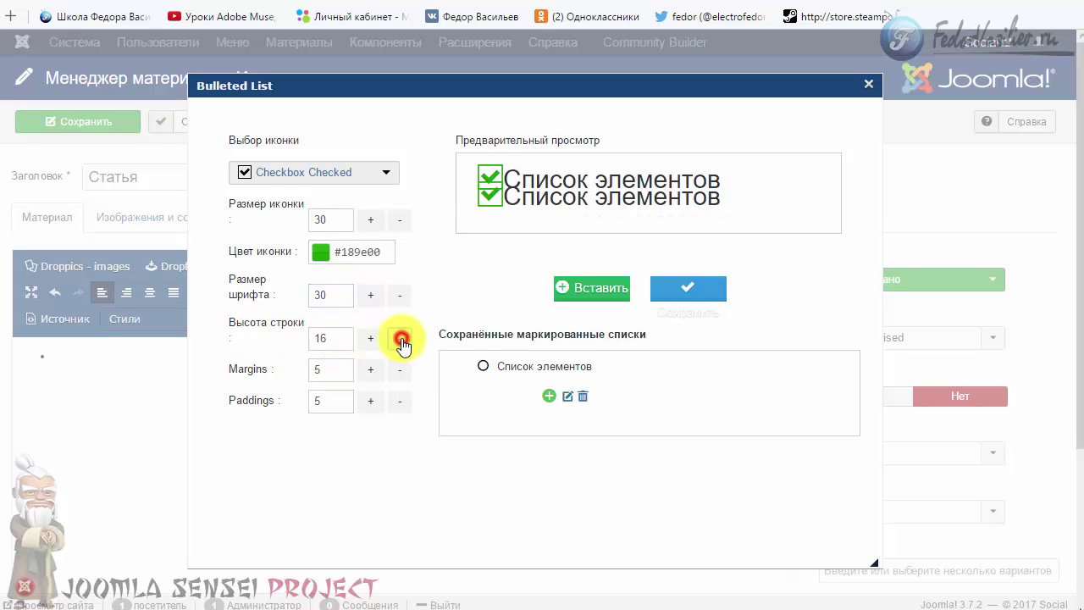
left_click(401, 338)
left_click(401, 339)
left_click(370, 339)
left_click(371, 339)
left_click(371, 339)
left_click(371, 339)
left_click(371, 339)
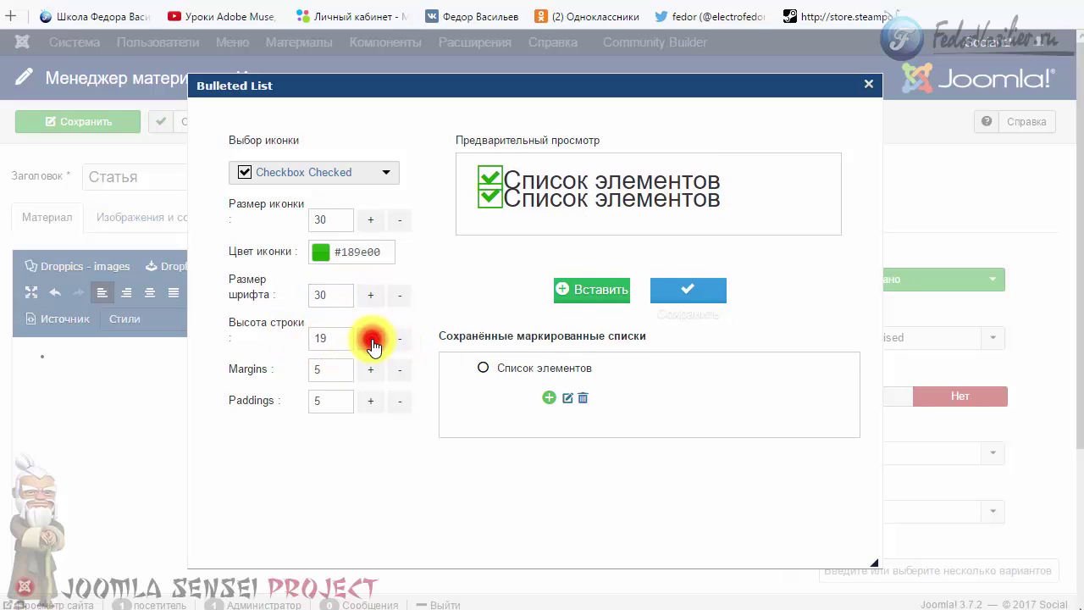
left_click(371, 338)
left_click(371, 339)
left_click(371, 339)
left_click(371, 339)
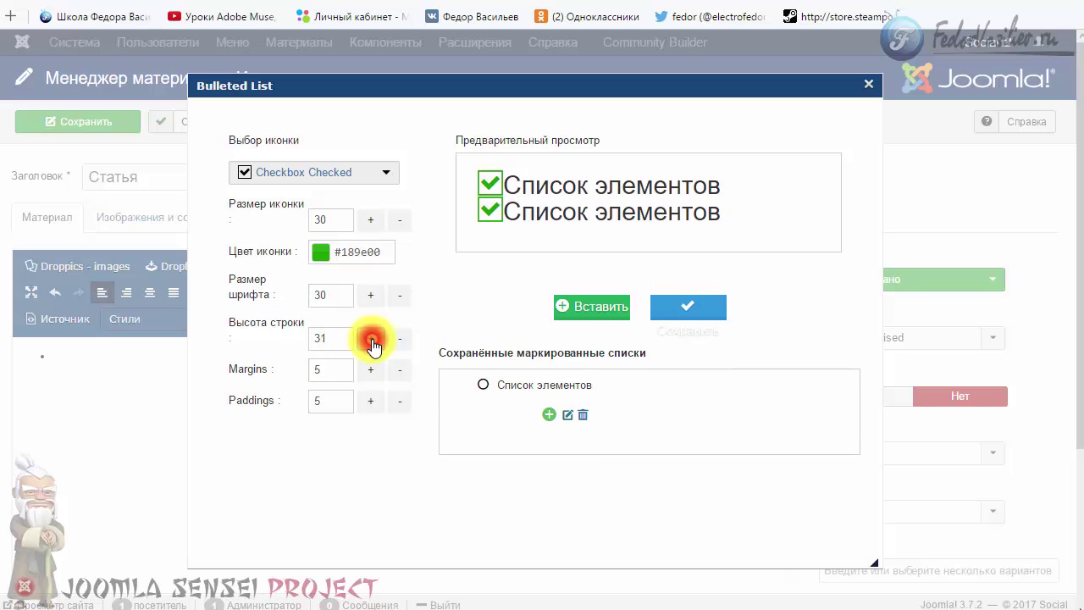
left_click(371, 339)
left_click(371, 339)
left_click(371, 339)
left_click(371, 339)
left_click(371, 339)
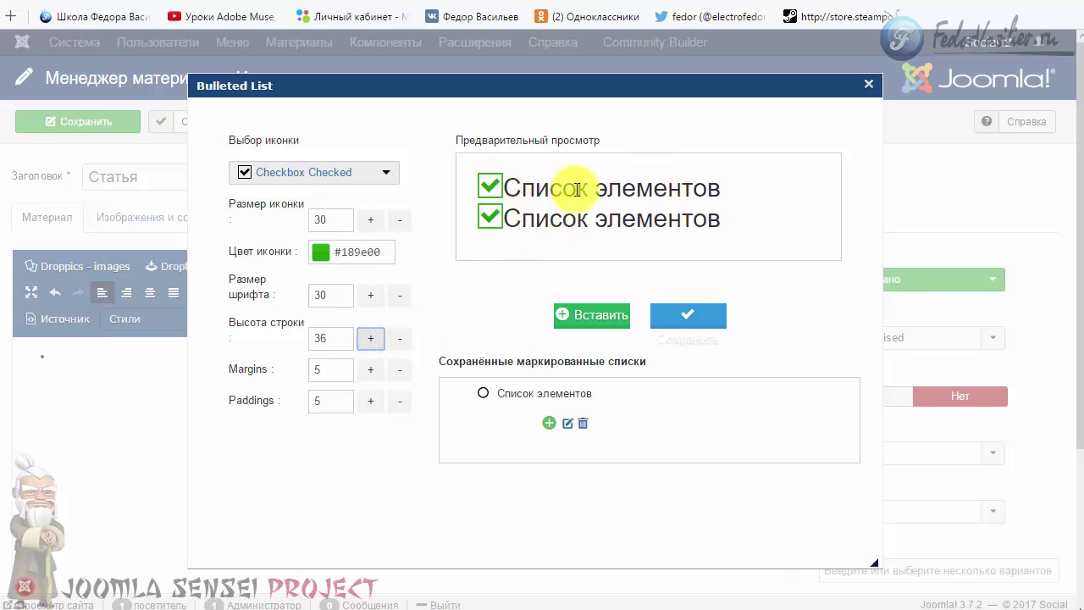
left_click(371, 339)
left_click(371, 339)
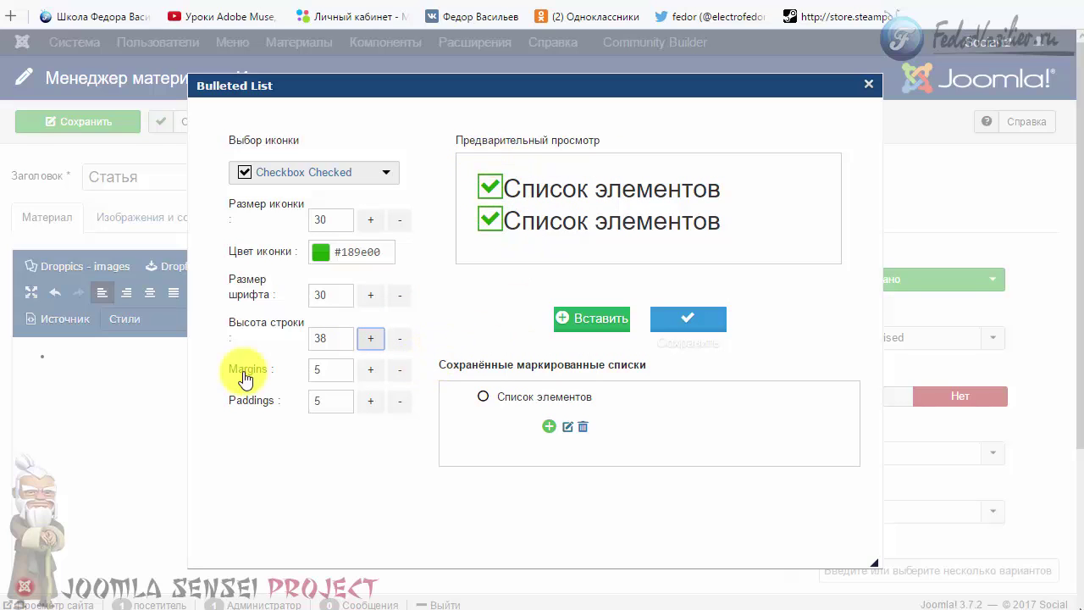
- Try list margins of 7 and 0, and set them back to 5
left_click(371, 370)
left_click(370, 370)
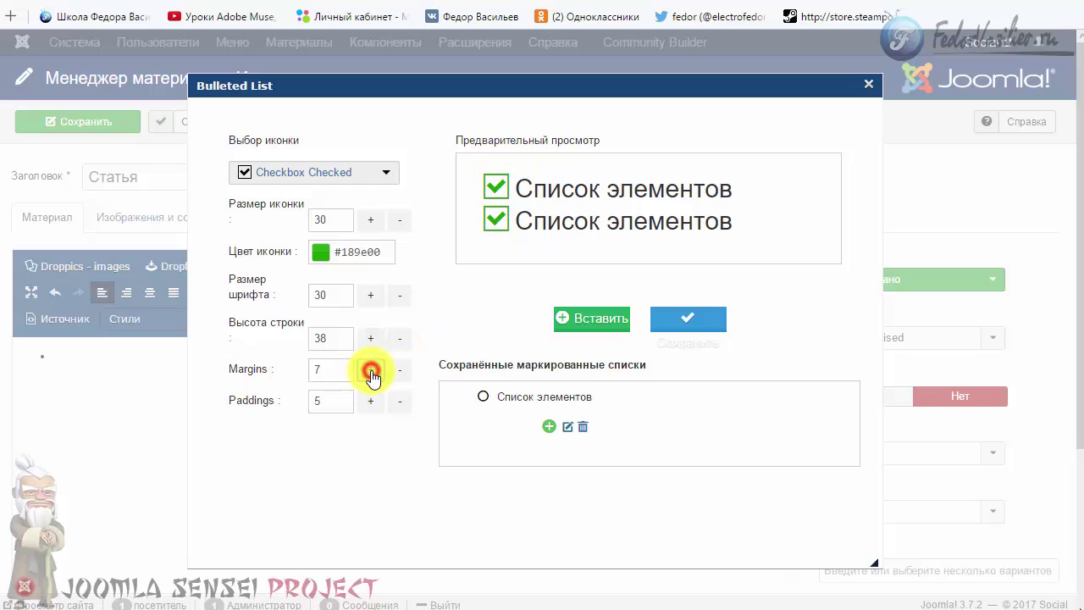
left_click(392, 370)
left_click(392, 372)
left_click(392, 373)
left_click(392, 373)
left_click(392, 372)
left_click(392, 373)
left_click(392, 372)
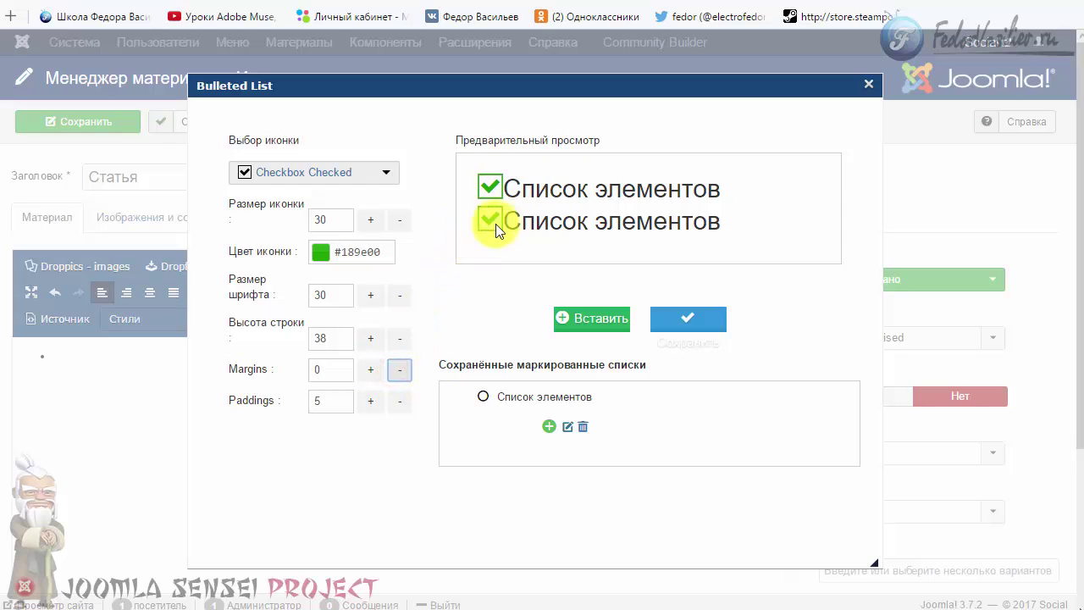
left_click(366, 372)
left_click(367, 371)
left_click(366, 371)
left_click(367, 371)
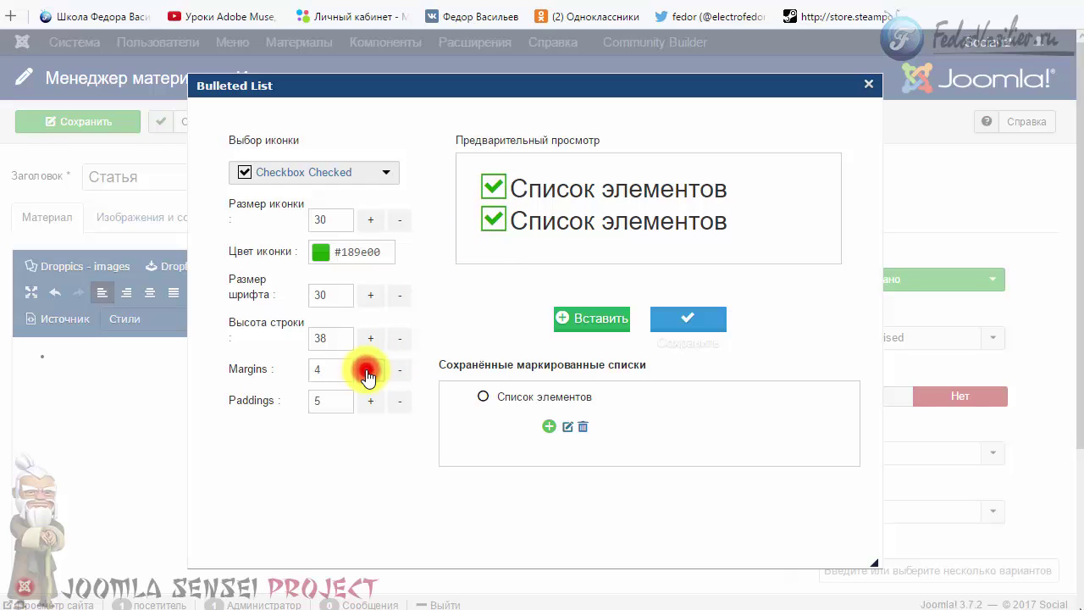
left_click(366, 371)
- Set the list's paddings to 10, keeping the Checkbox Checked icon
left_click(372, 401)
left_click(372, 402)
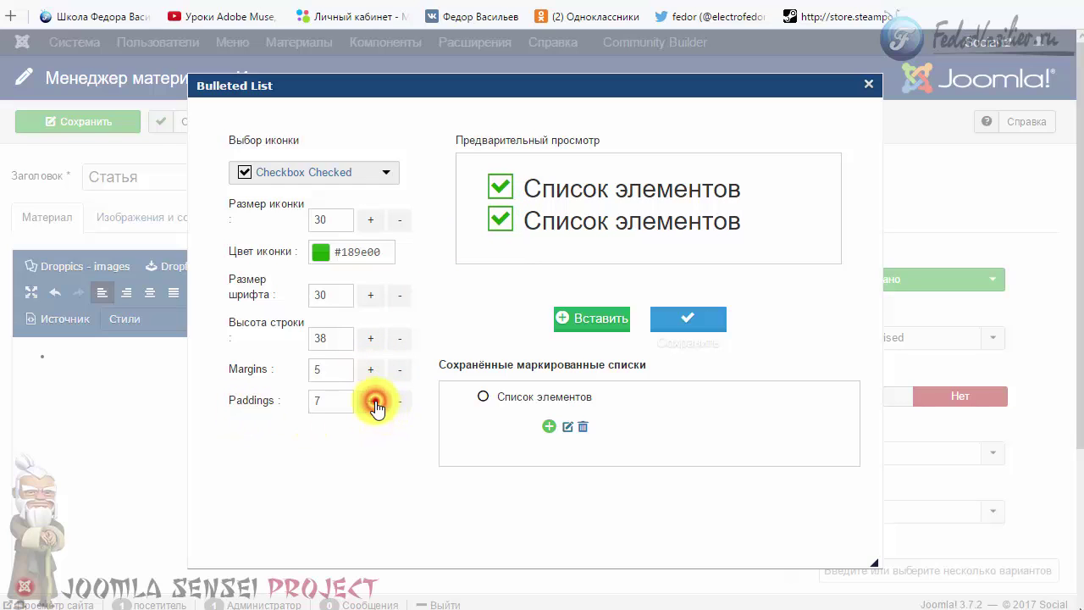
left_click(372, 402)
left_click(372, 401)
left_click(372, 402)
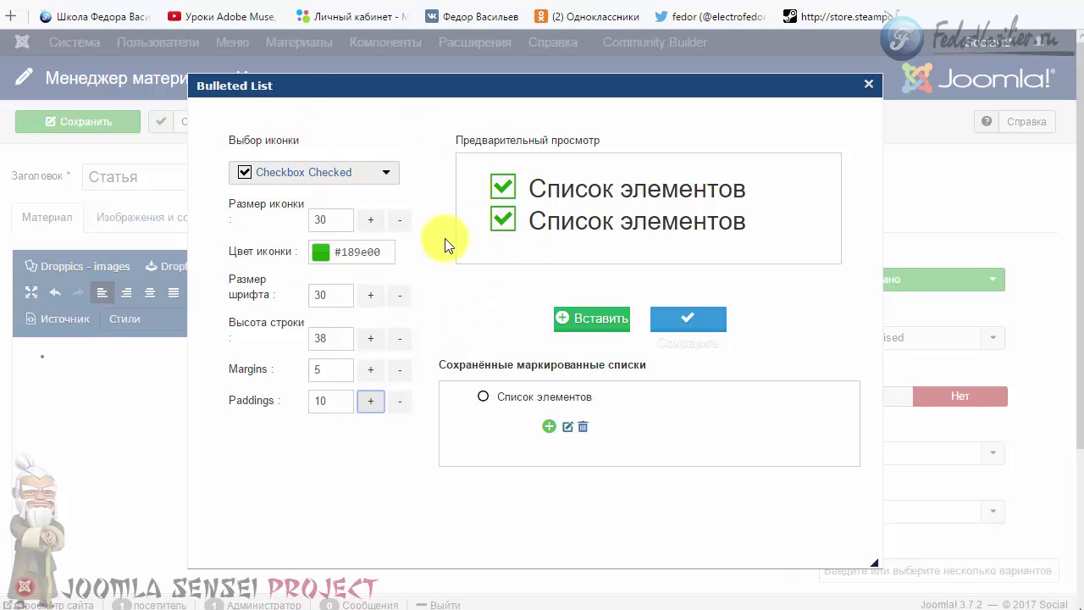
left_click(370, 180)
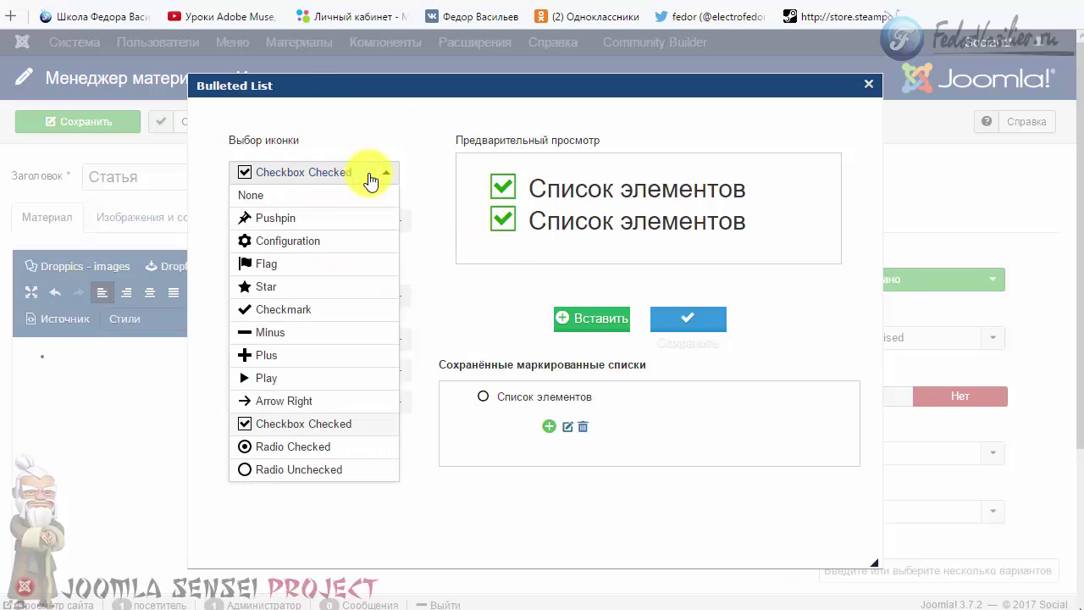
left_click(370, 180)
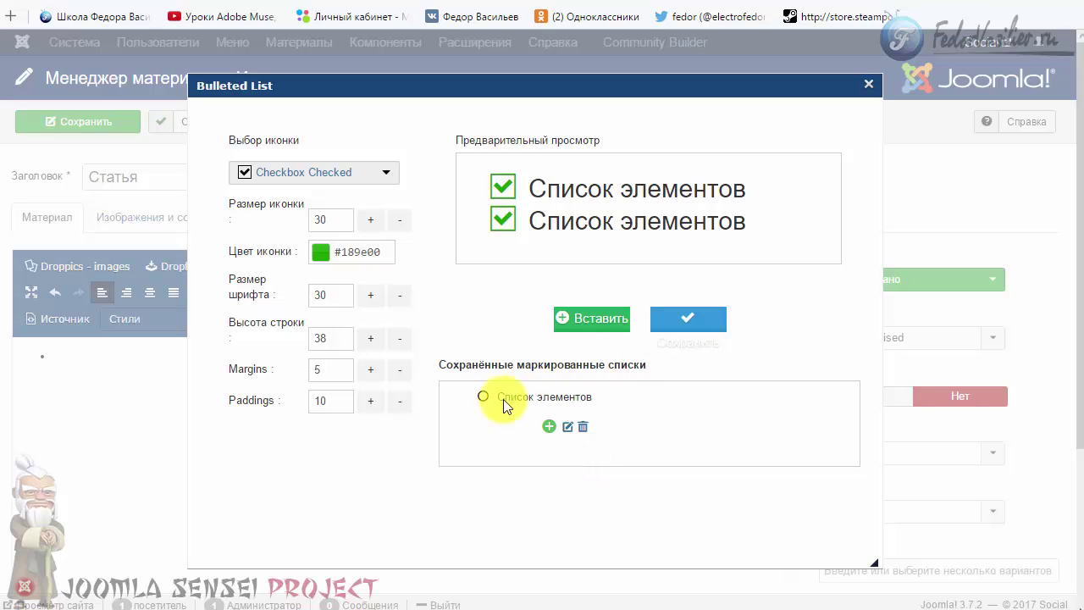
- Save the configured green checkbox style to the saved bulleted lists
left_click(684, 326)
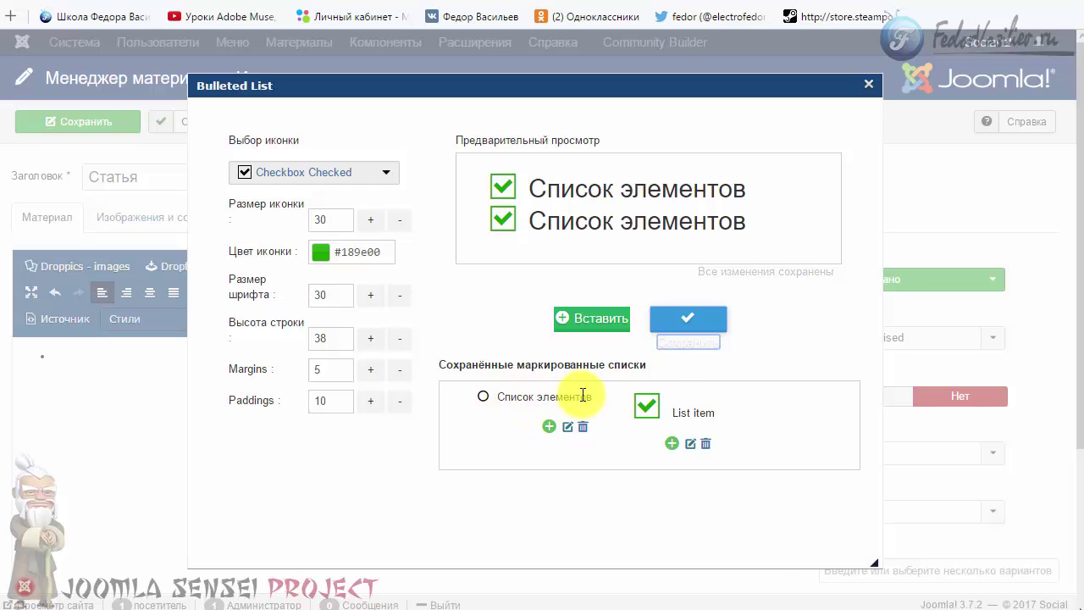
left_click_drag(586, 395, 496, 399)
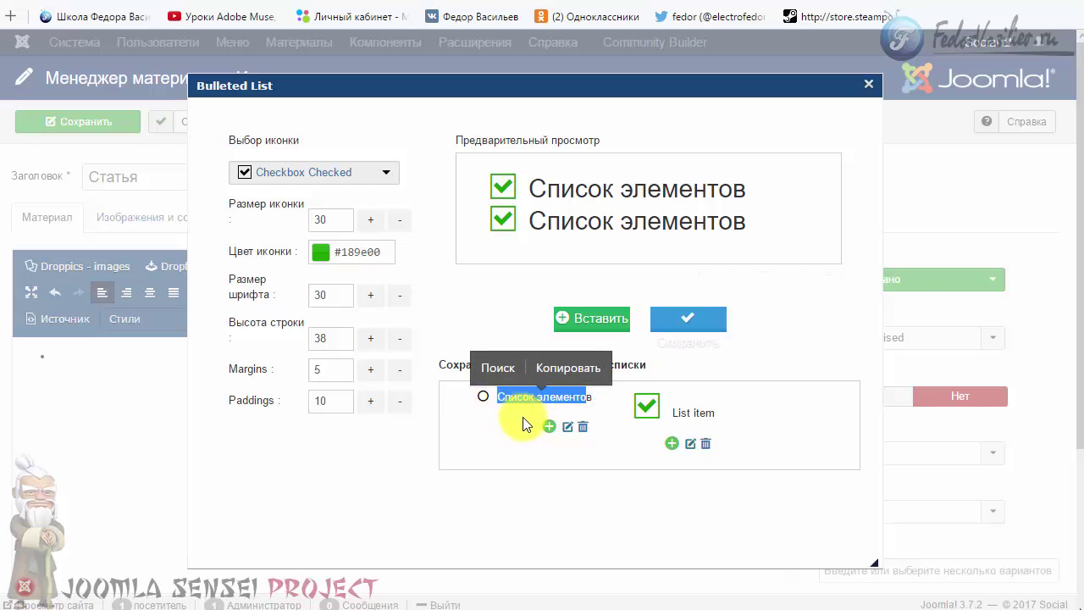
left_click(484, 429)
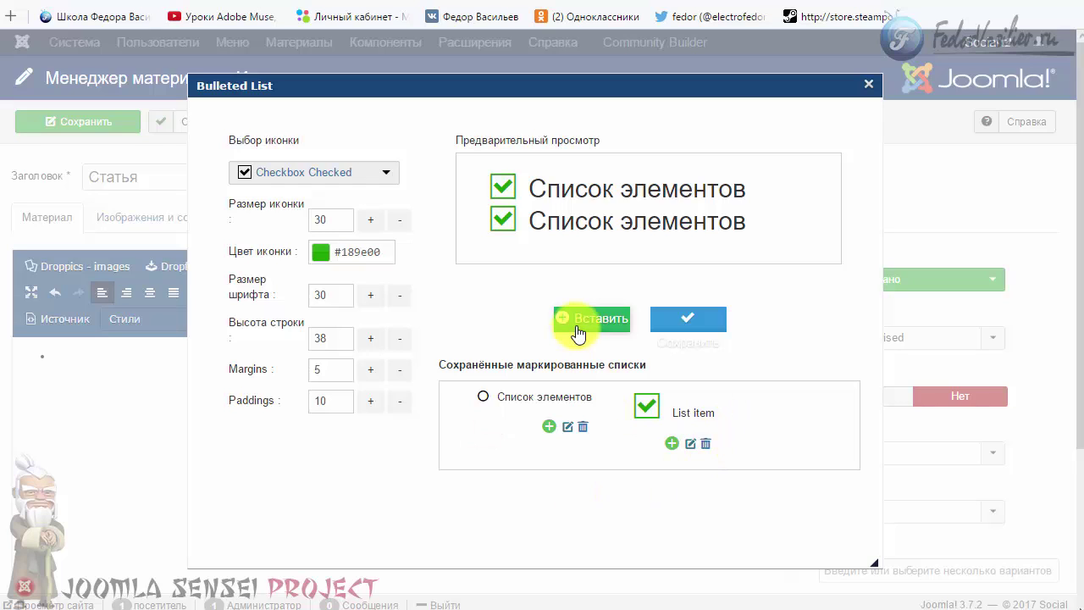
left_click_drag(449, 365, 666, 366)
left_click(667, 365)
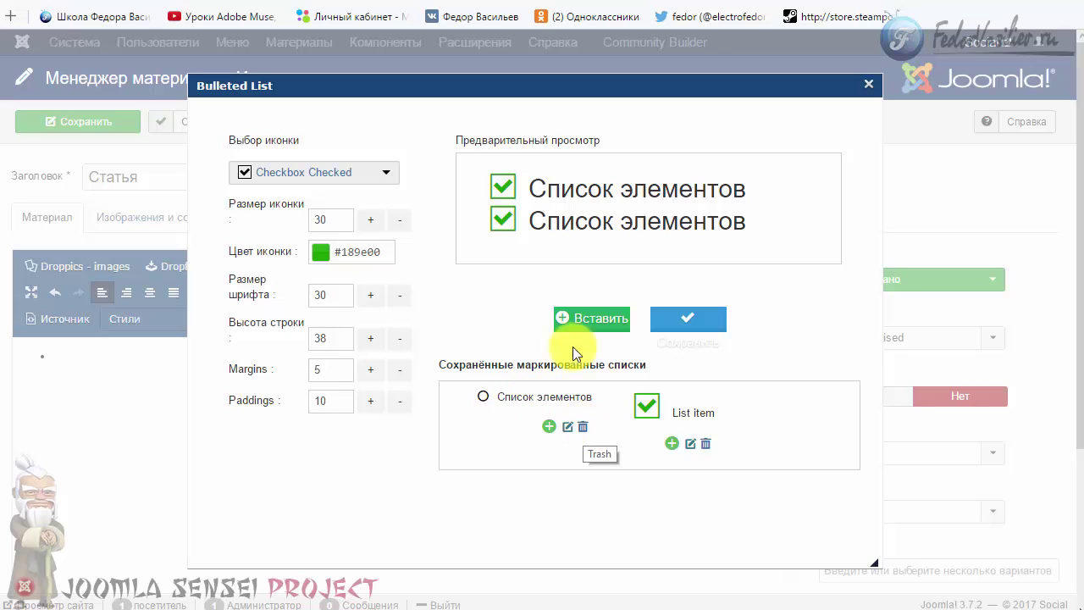
- Insert the green checkbox list into the article and fill four items with "демо"
left_click(593, 320)
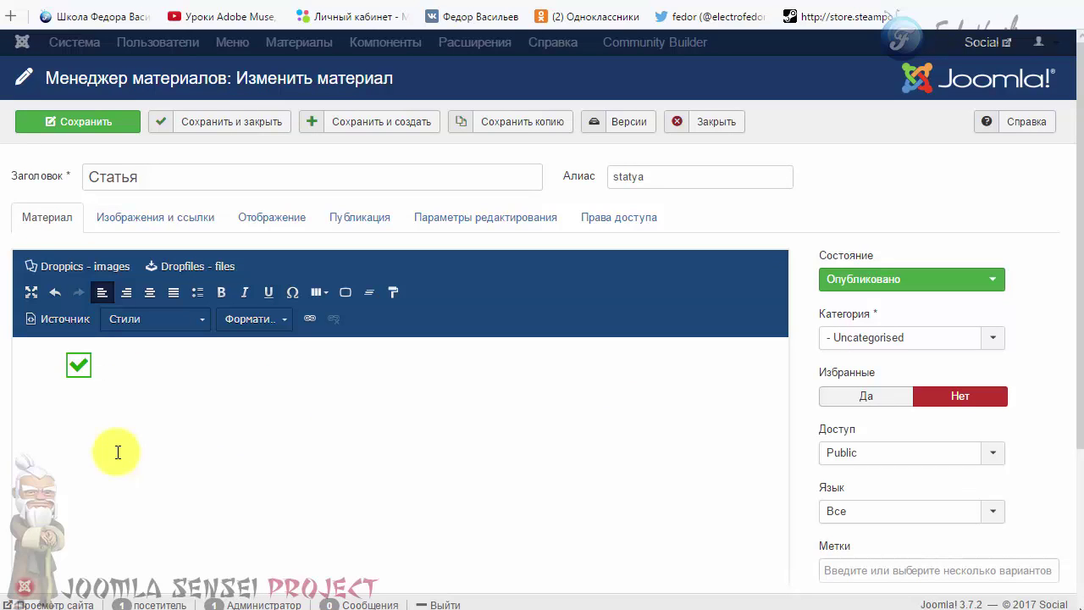
type("демо")
key("Return")
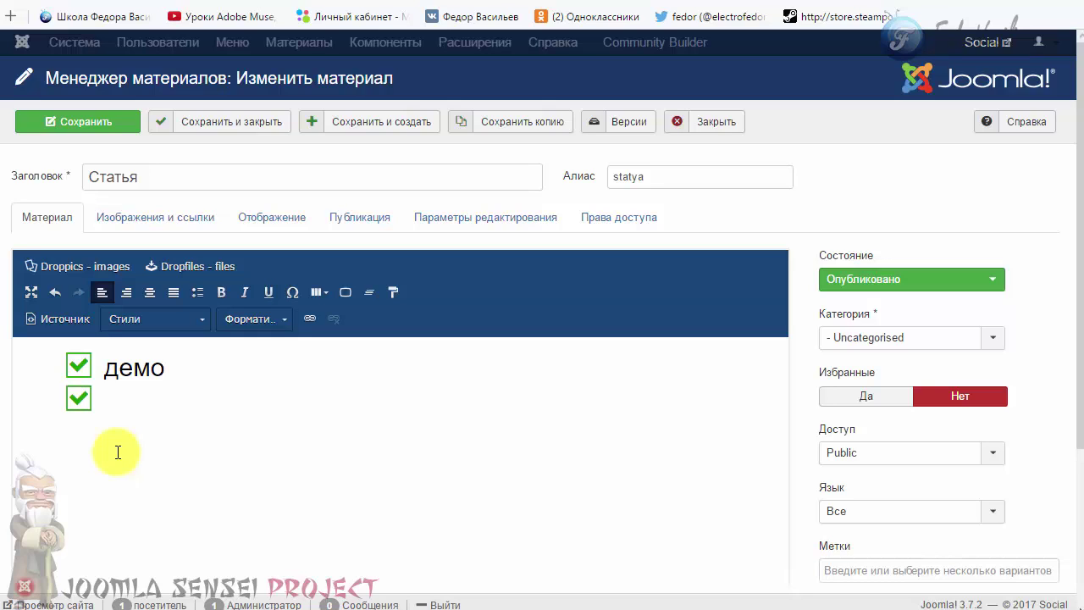
type("демо")
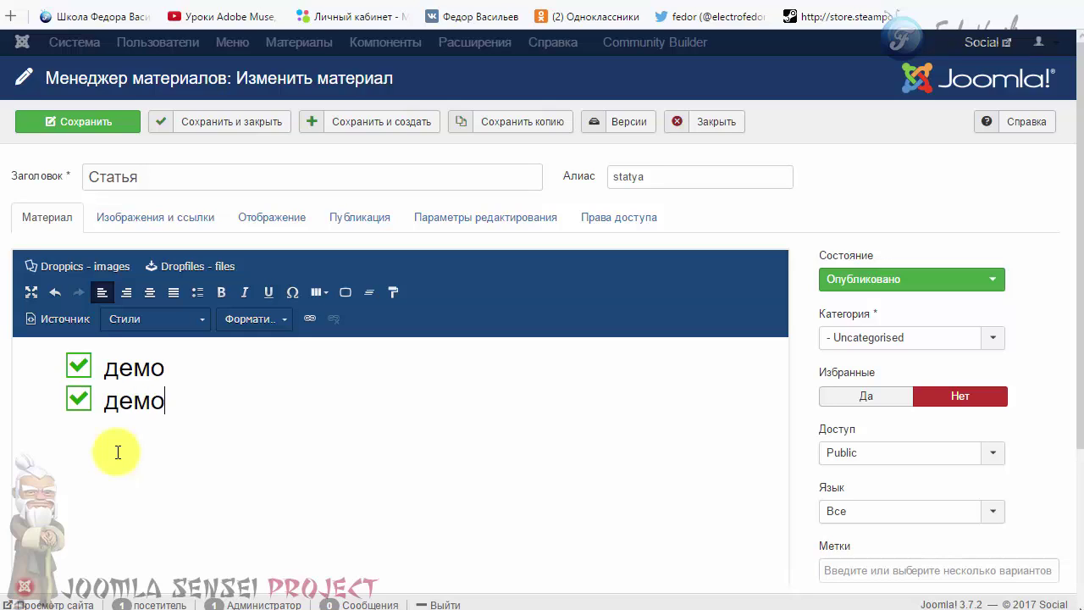
key("Return")
type("демо")
key("Return")
type("демо")
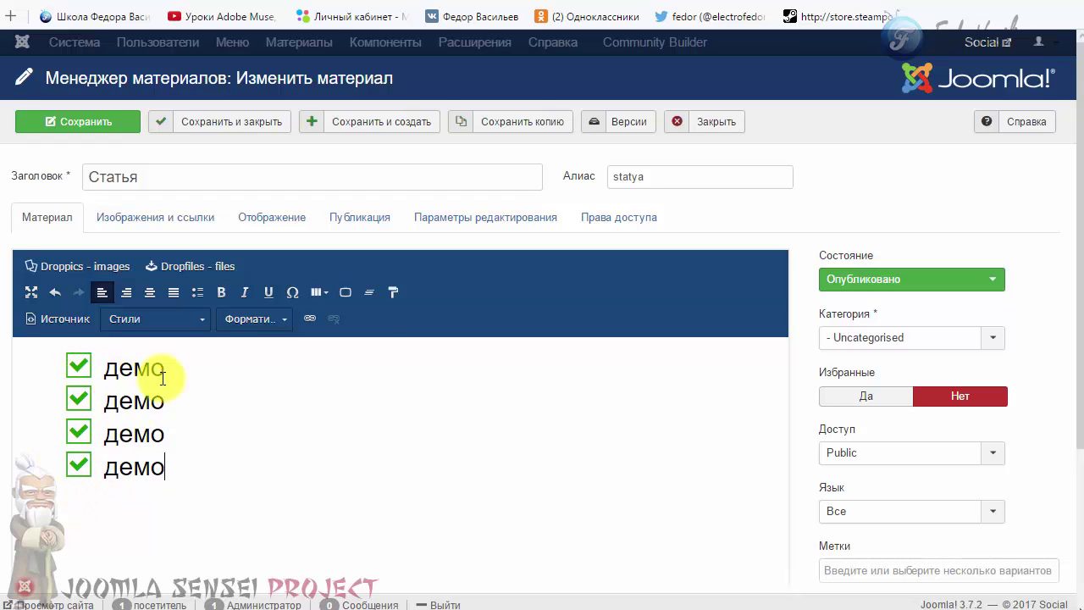
- Save the article and reload the site's front page to check the published checkbox list
left_click(203, 297)
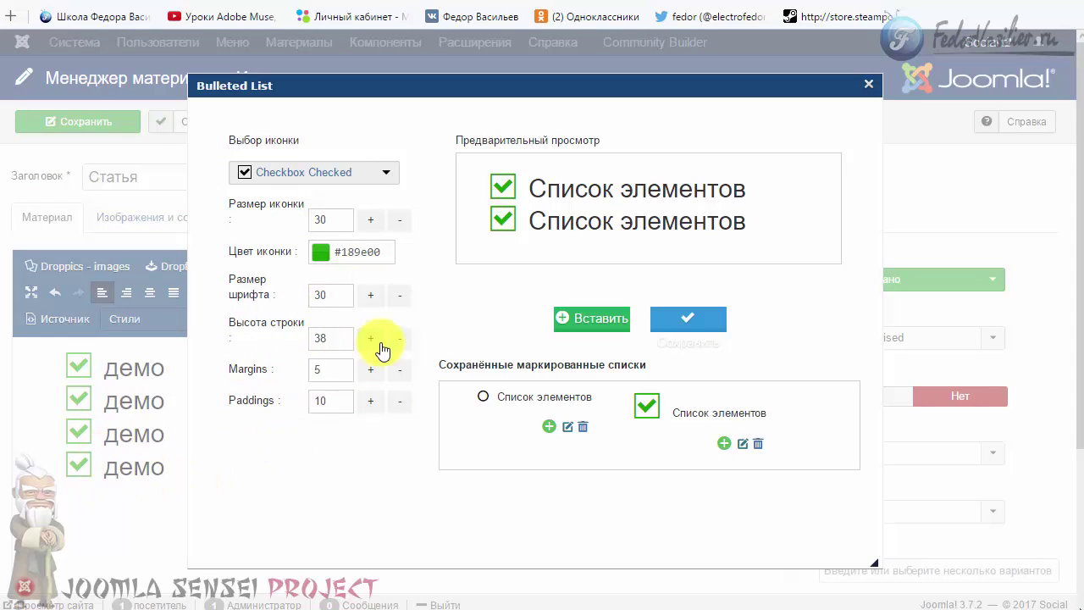
key("Escape")
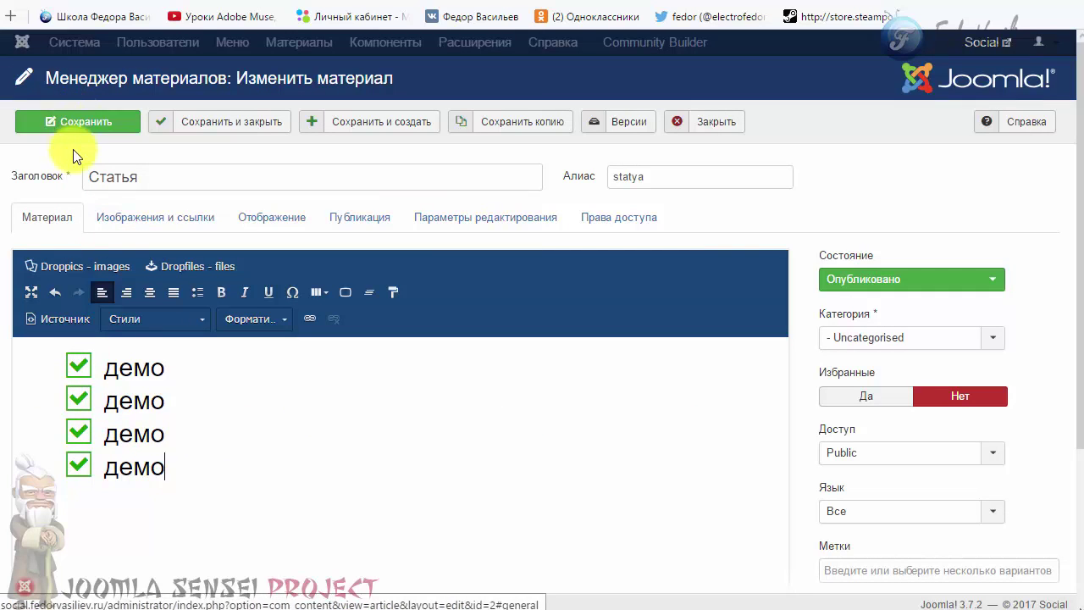
left_click(85, 125)
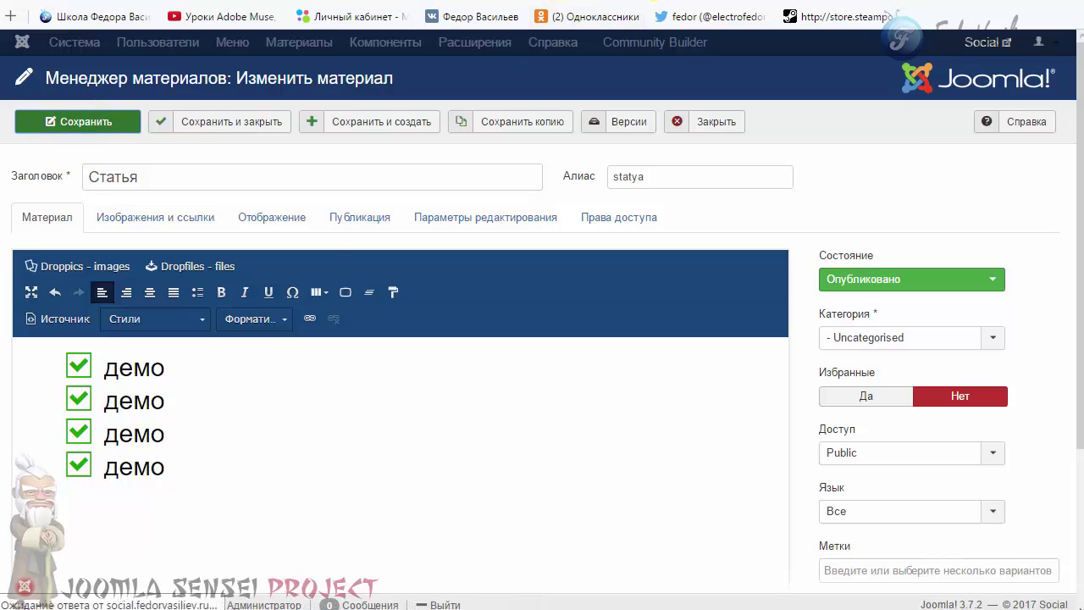
key("ctrl+Tab")
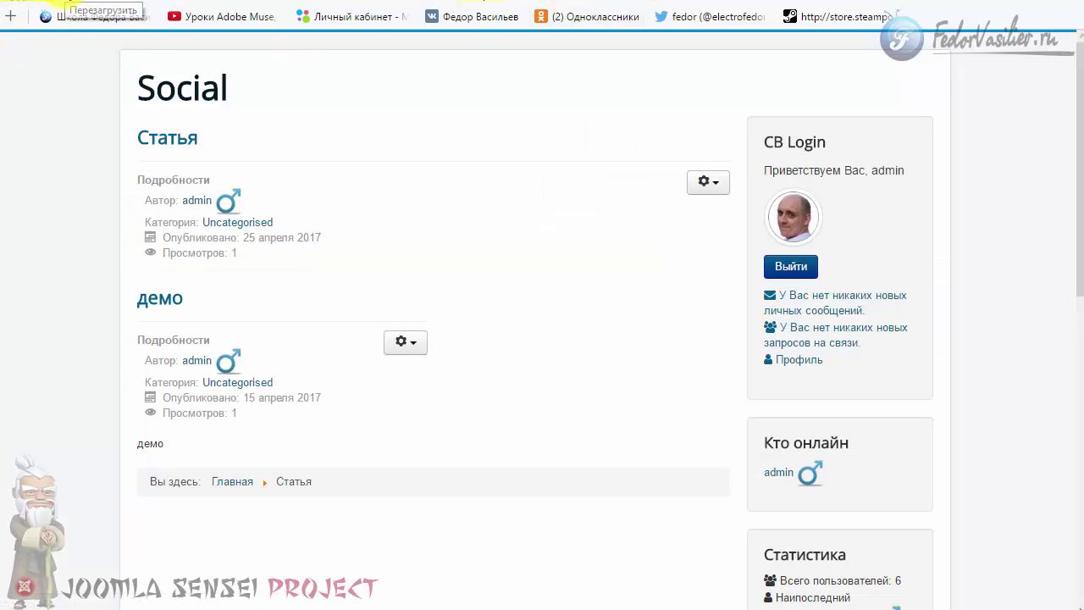
key("F5")
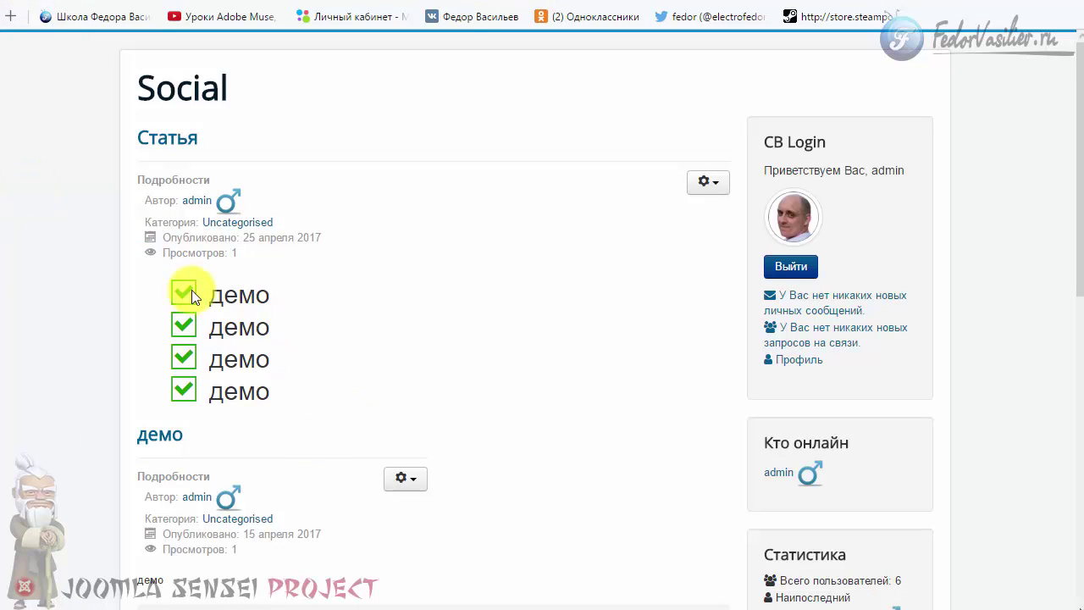
scroll(216, 322, "down", 2)
scroll(211, 266, "up", 2)
- Return to the article editor and delete the whole checkbox list from the article body
key("ctrl+Tab")
key("Delete")
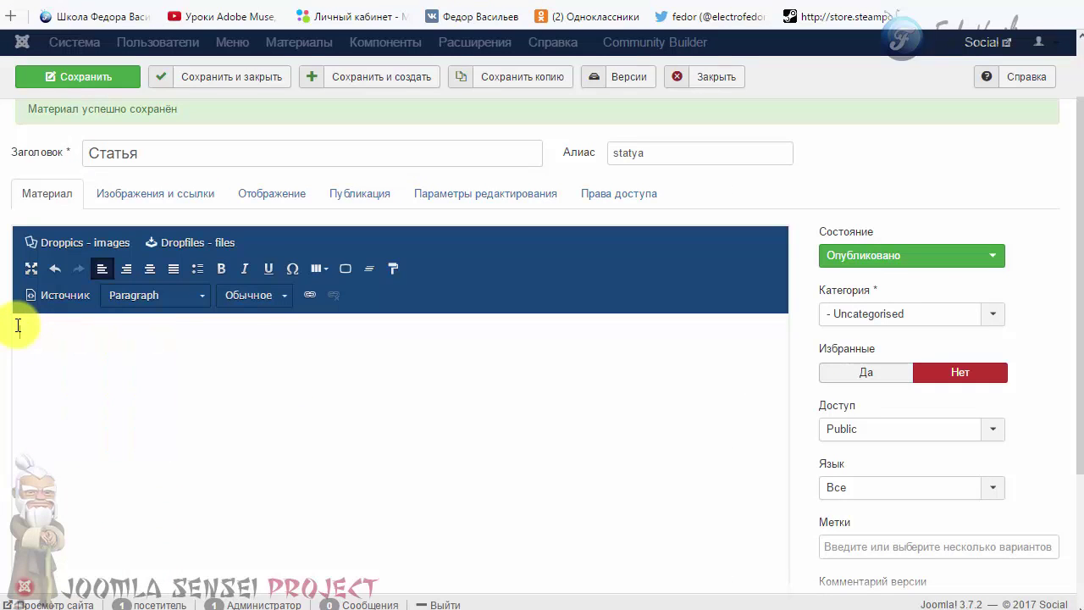
left_click(50, 302)
left_click(51, 298)
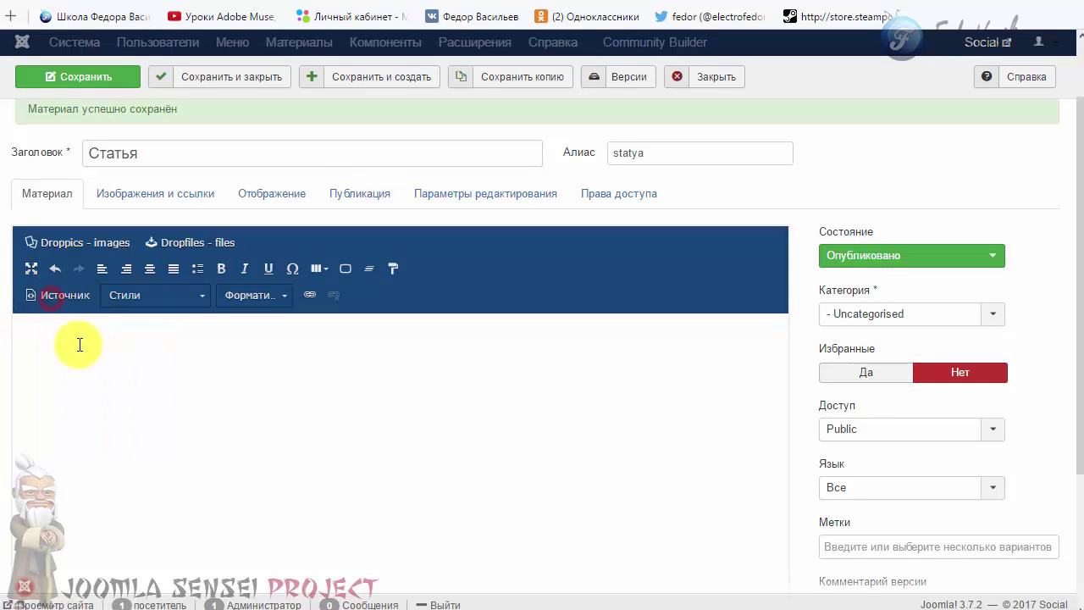
- Try the saved green checkbox list in the article with the items "lll" and "жжжж", and clear the content
left_click(194, 267)
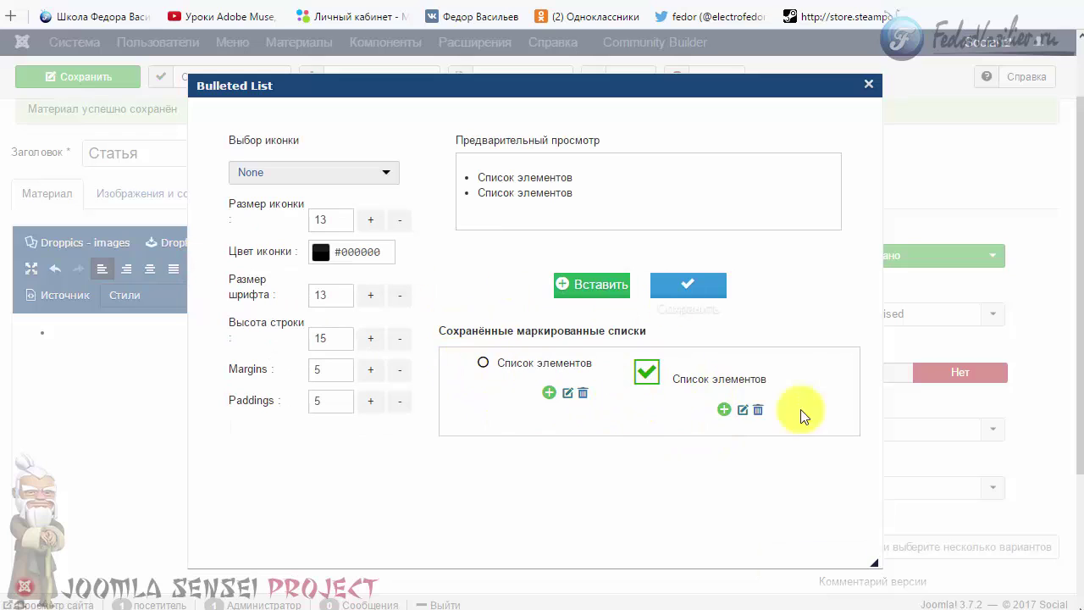
left_click(723, 409)
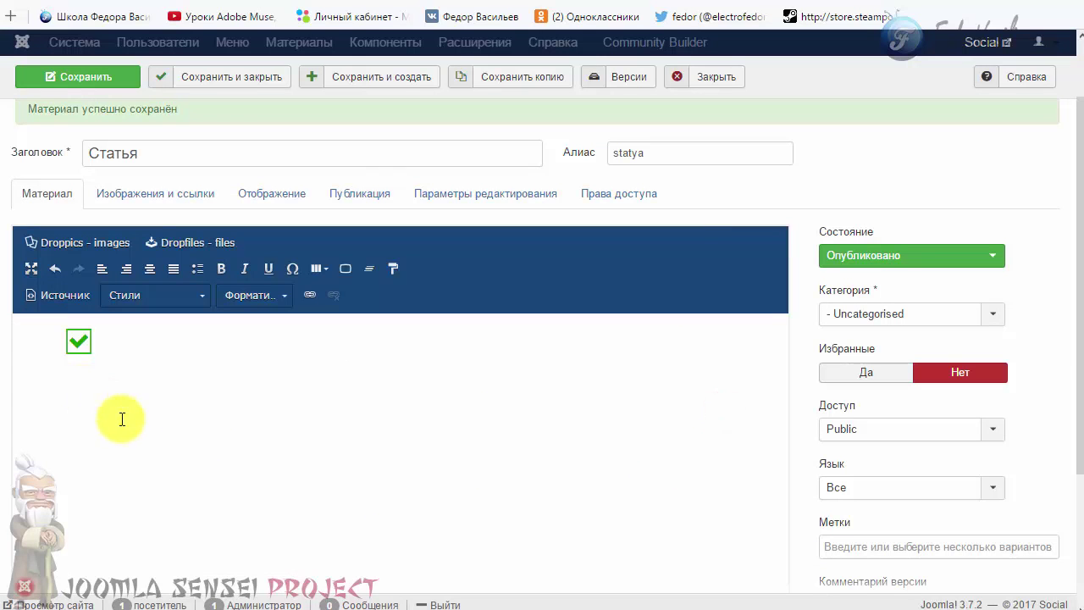
type("ддд")
key("Return")
type("жжжж")
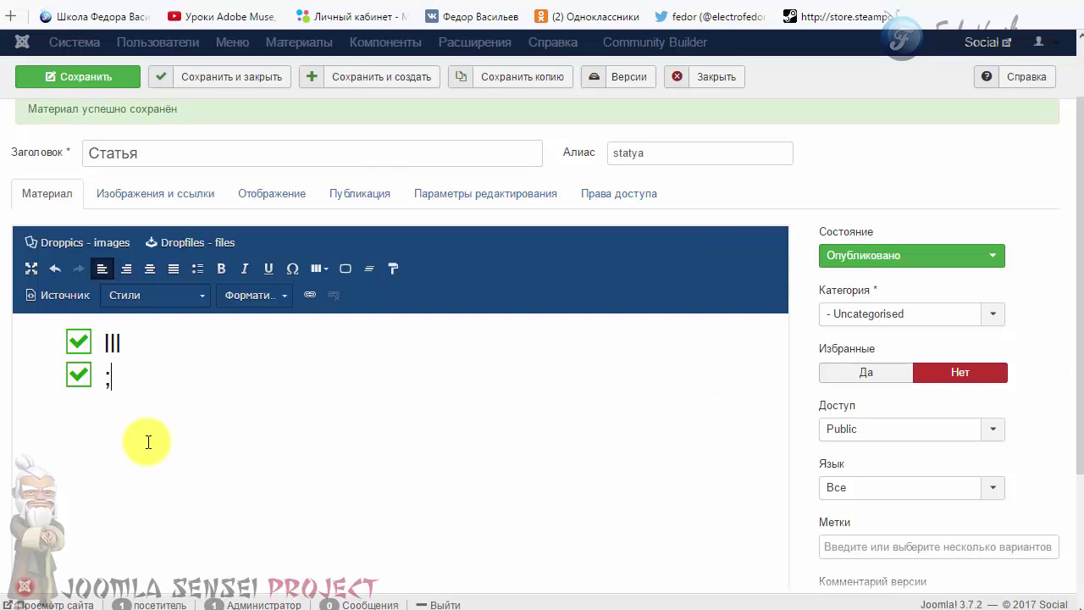
key("Return")
key("ctrl+a")
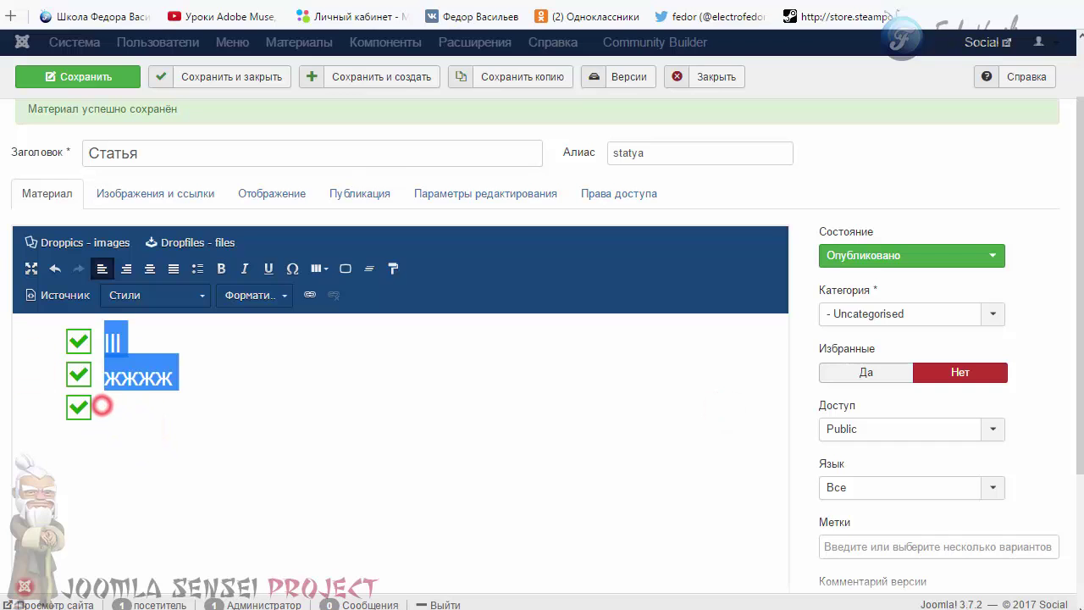
key("BackSpace")
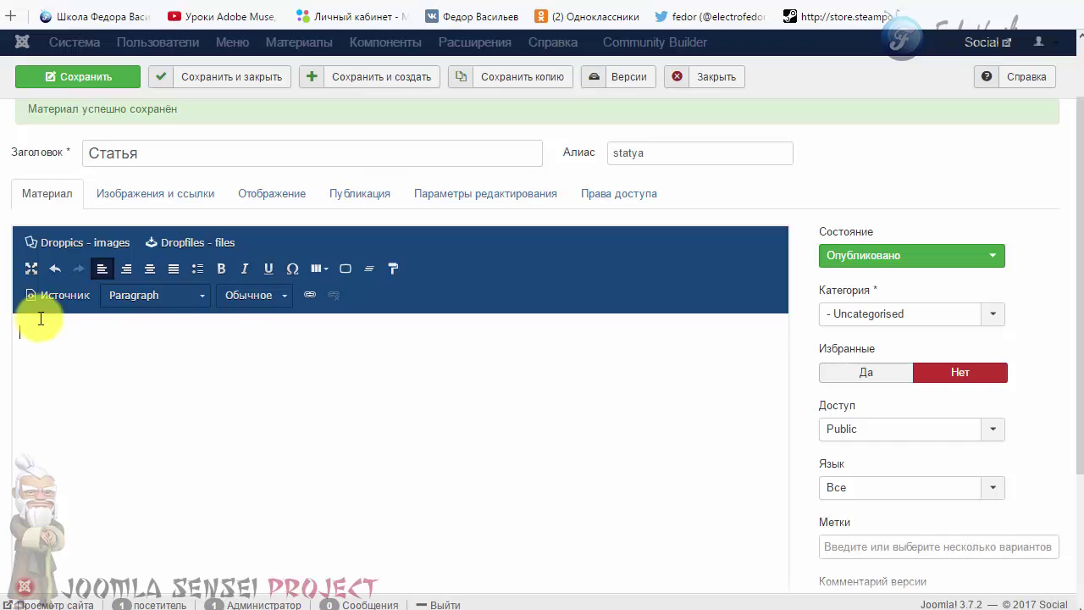
- Delete the circle-icon style from the saved bulleted lists
left_click(204, 270)
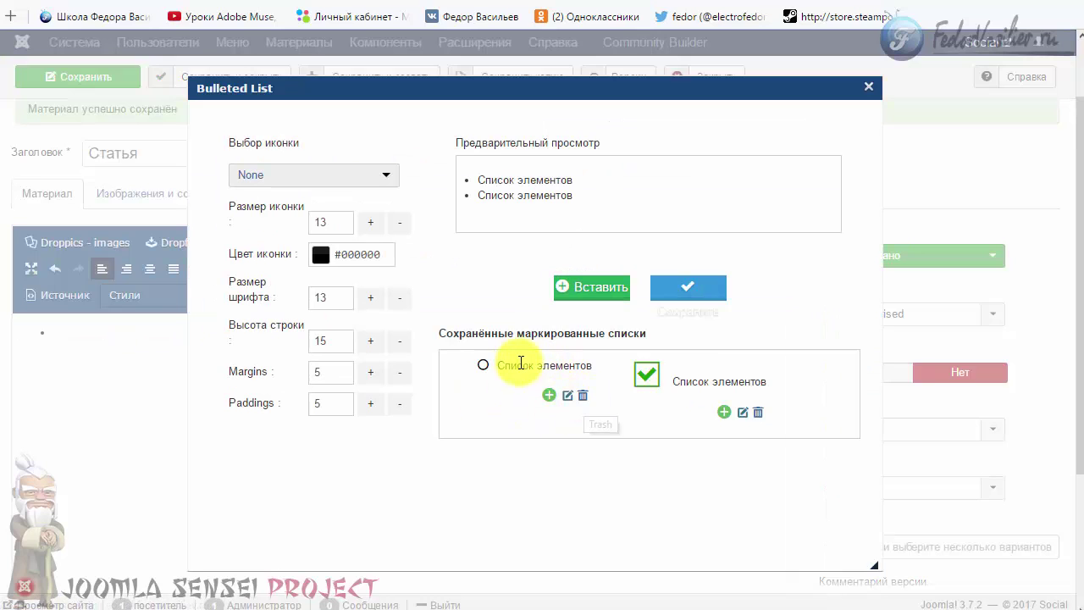
left_click(583, 394)
left_click(737, 181)
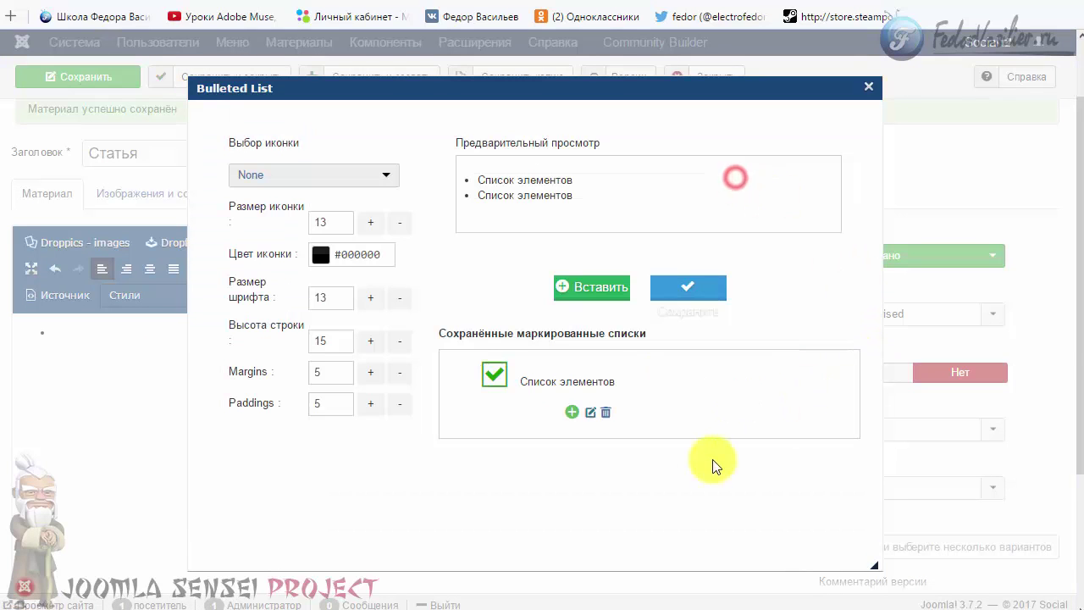
- Change the saved green checkbox style's icon to Star, save it, and remove the empty bullet from the article
left_click(590, 413)
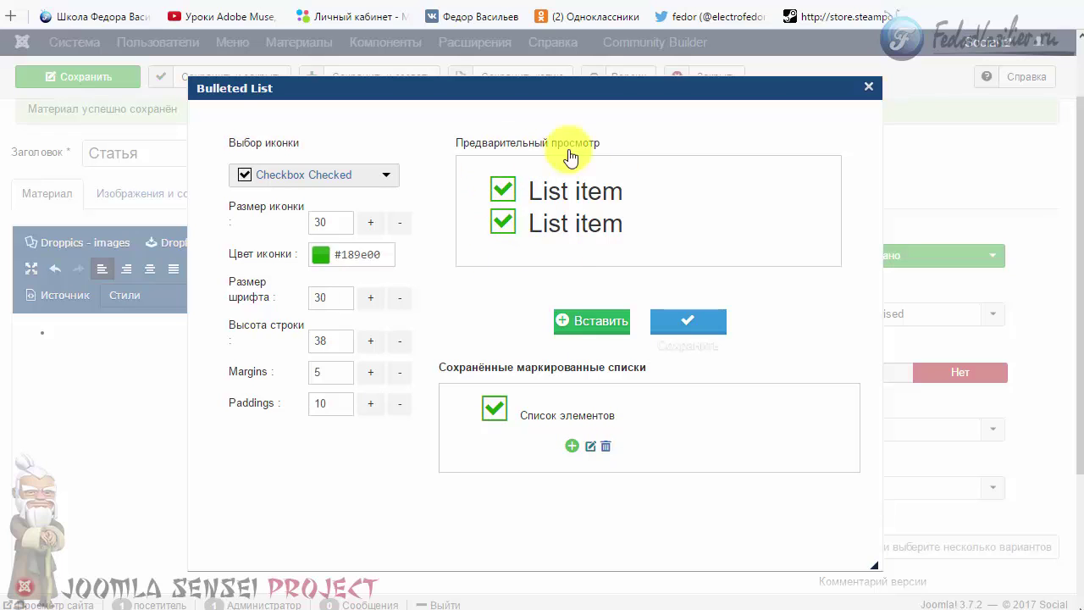
left_click(386, 178)
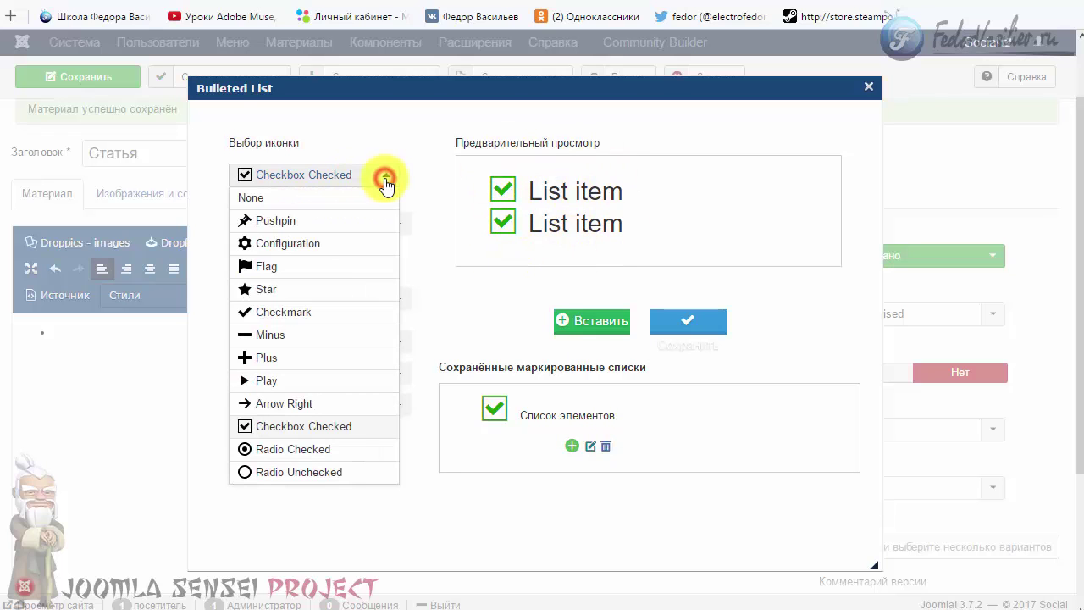
left_click(324, 292)
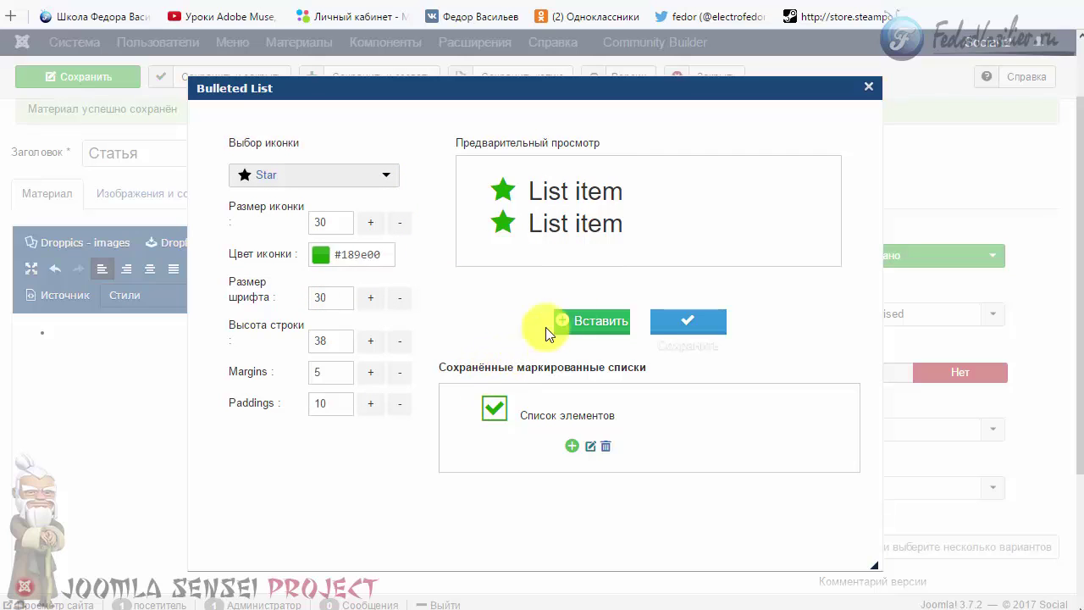
left_click(680, 325)
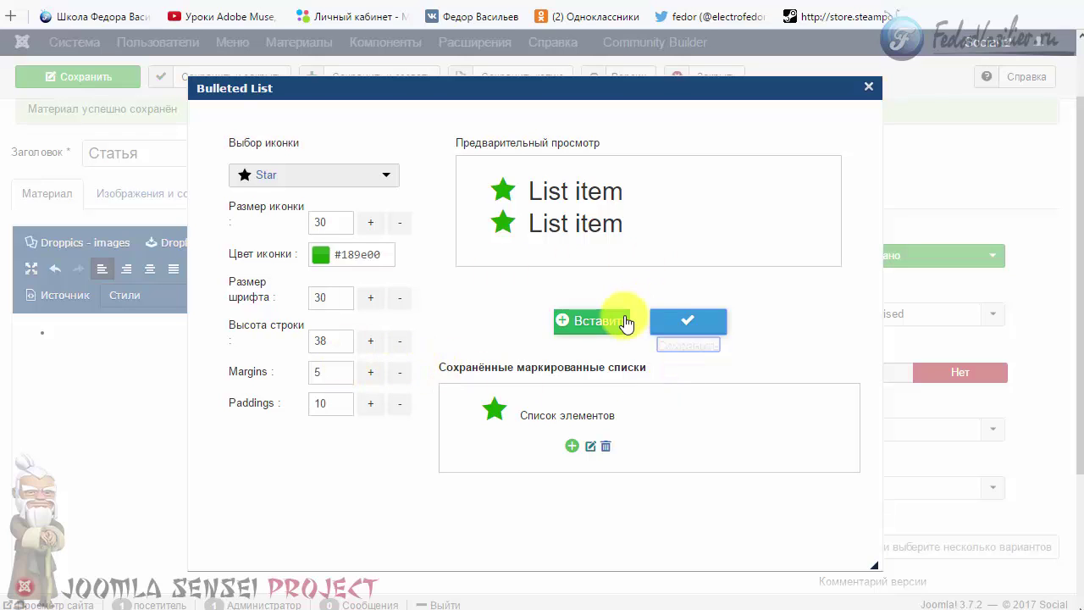
left_click(865, 88)
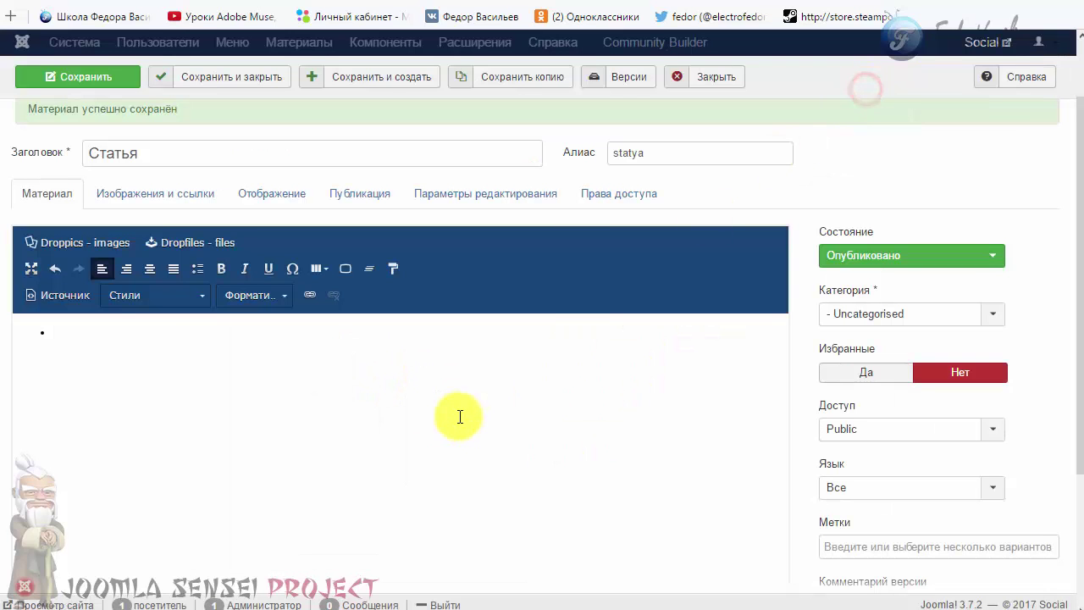
key("BackSpace")
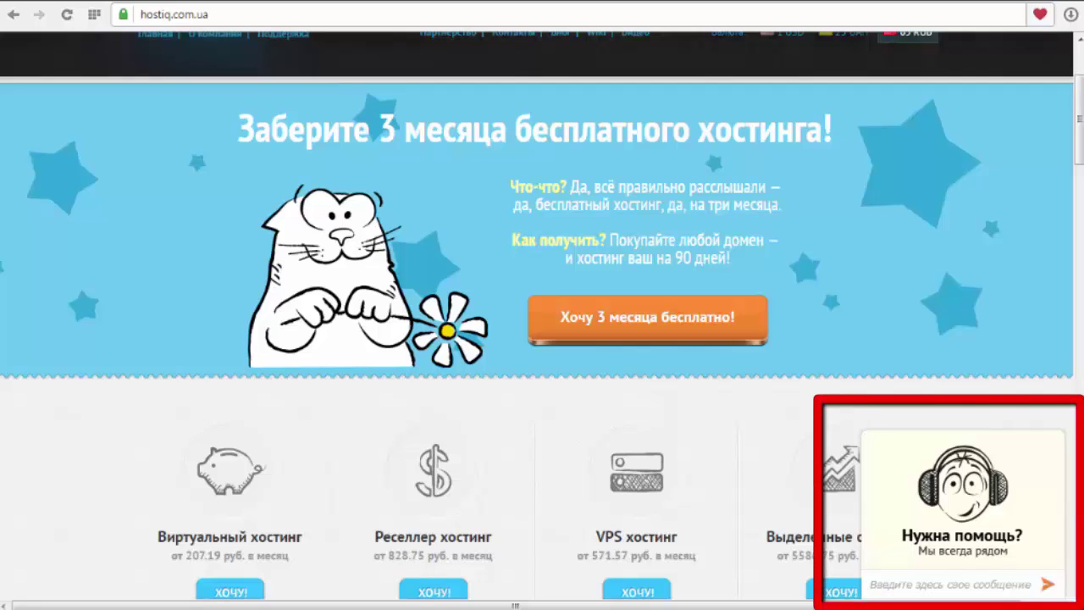
- View the support chat form on the hostiq.com.ua home page and minimize it
left_click(956, 541)
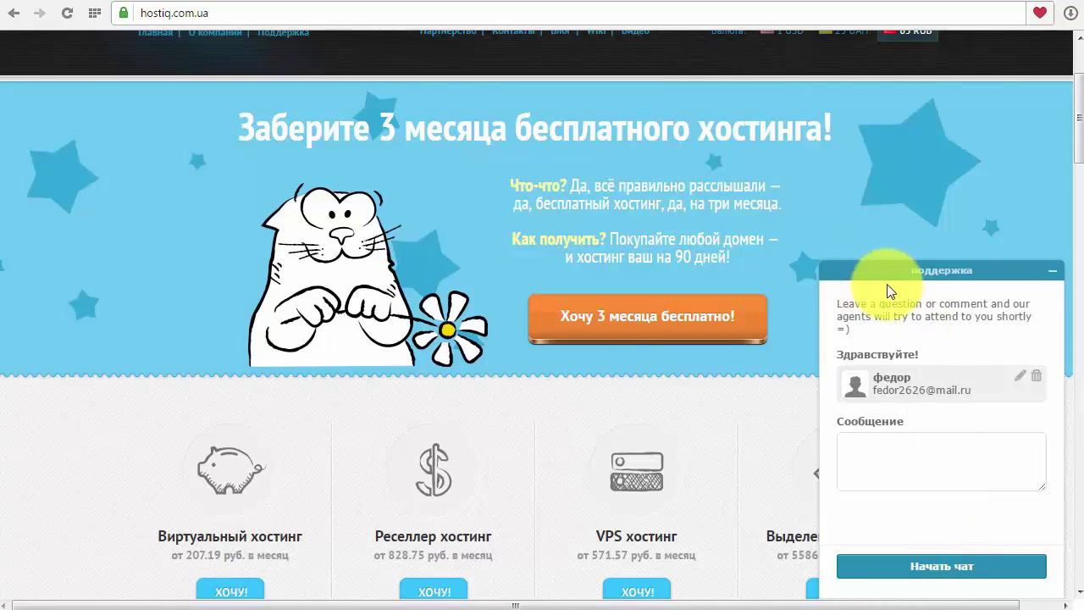
left_click(1049, 273)
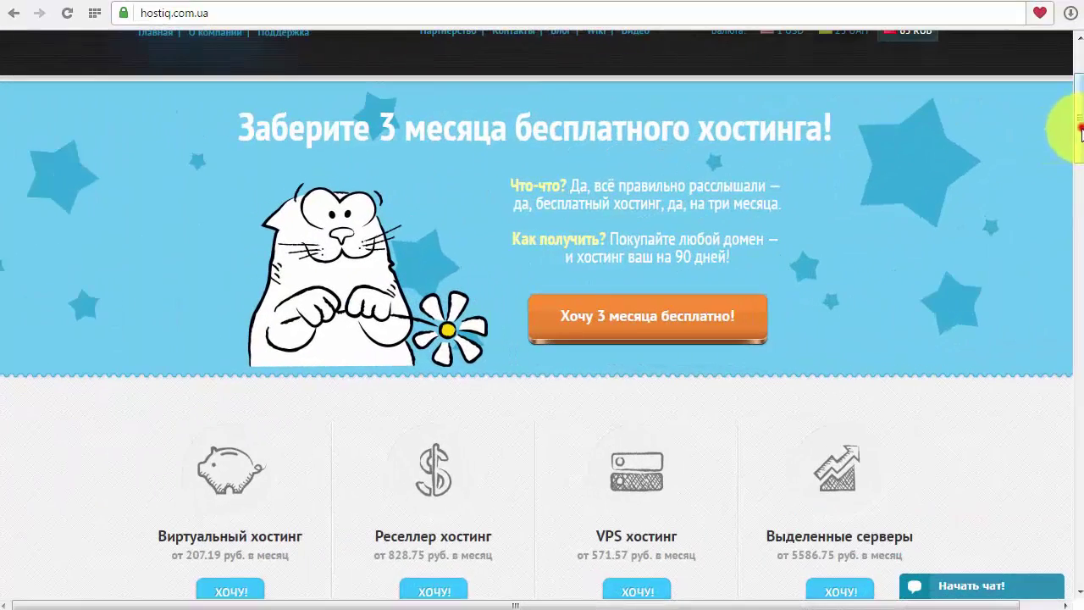
left_click_drag(1077, 127, 1080, 179)
left_click_drag(1079, 168, 1064, 127)
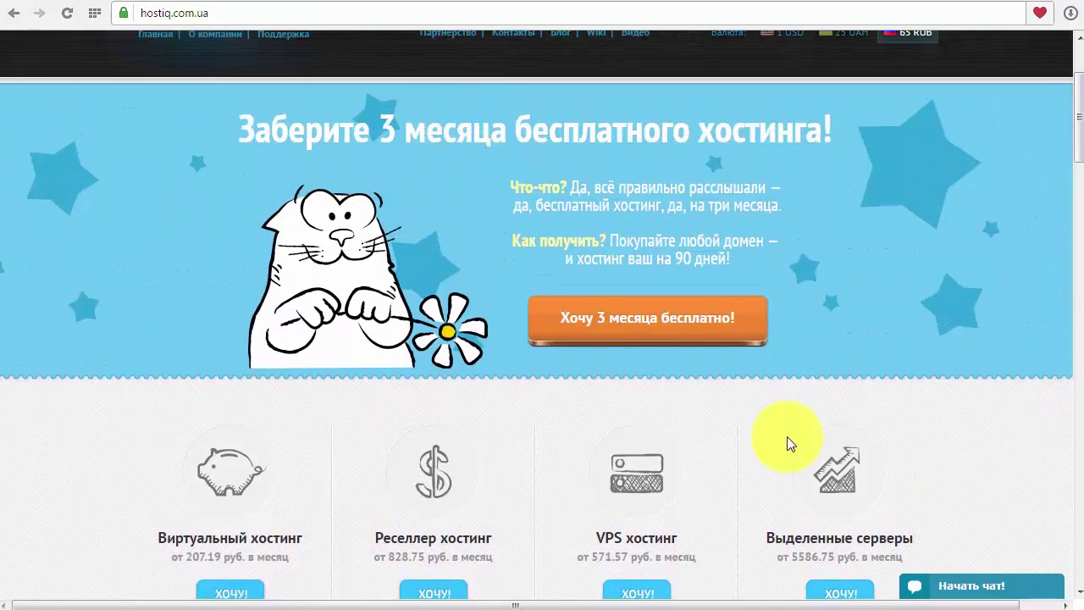